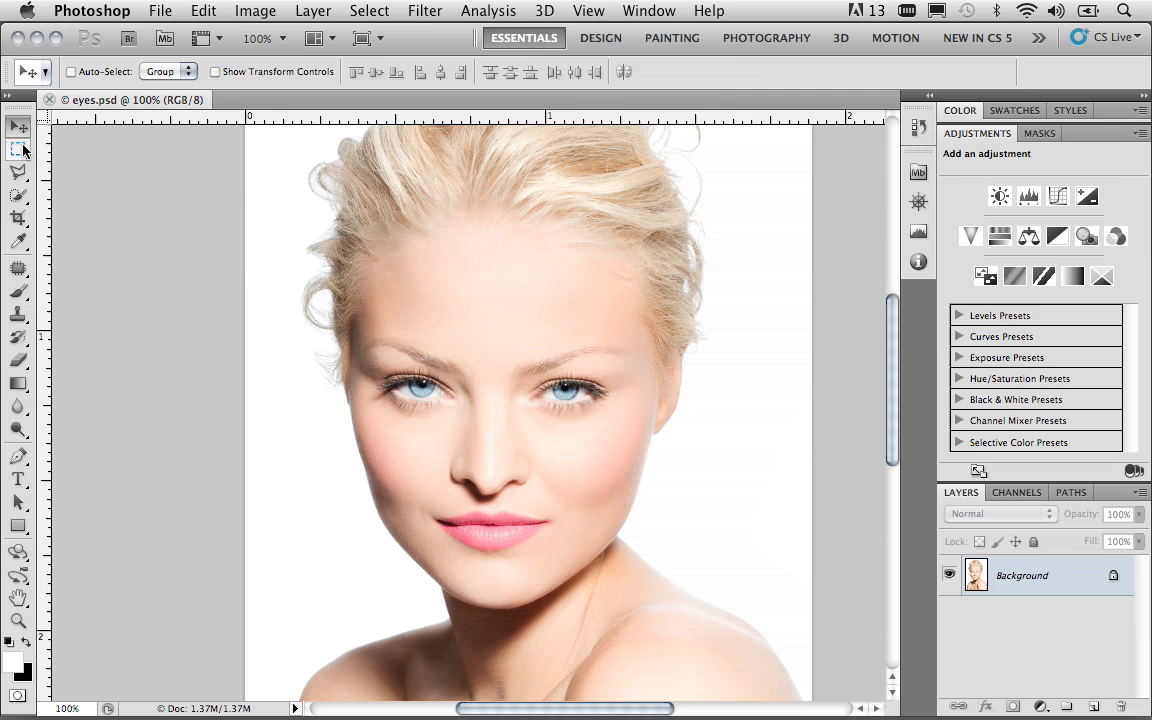
Copy a rectangular strip around both eyes and eyebrows to a new layer and hide the Background layer
click(22, 150)
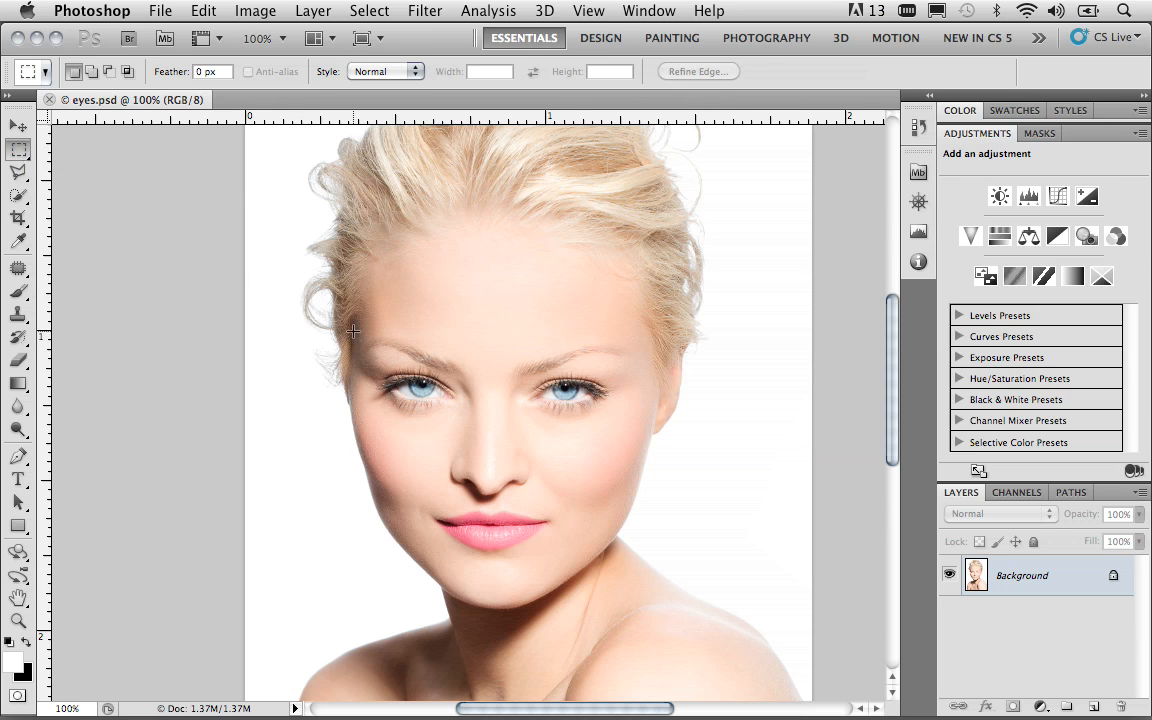
drag(353, 332, 646, 437)
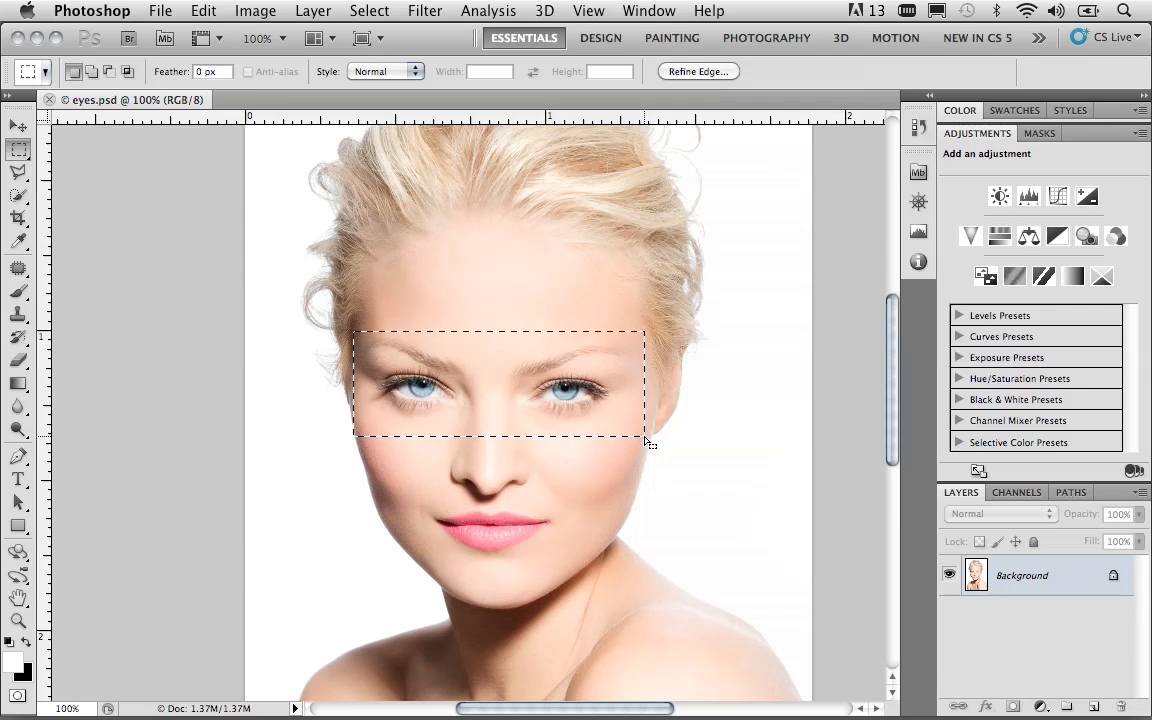
key(ctrl+j)
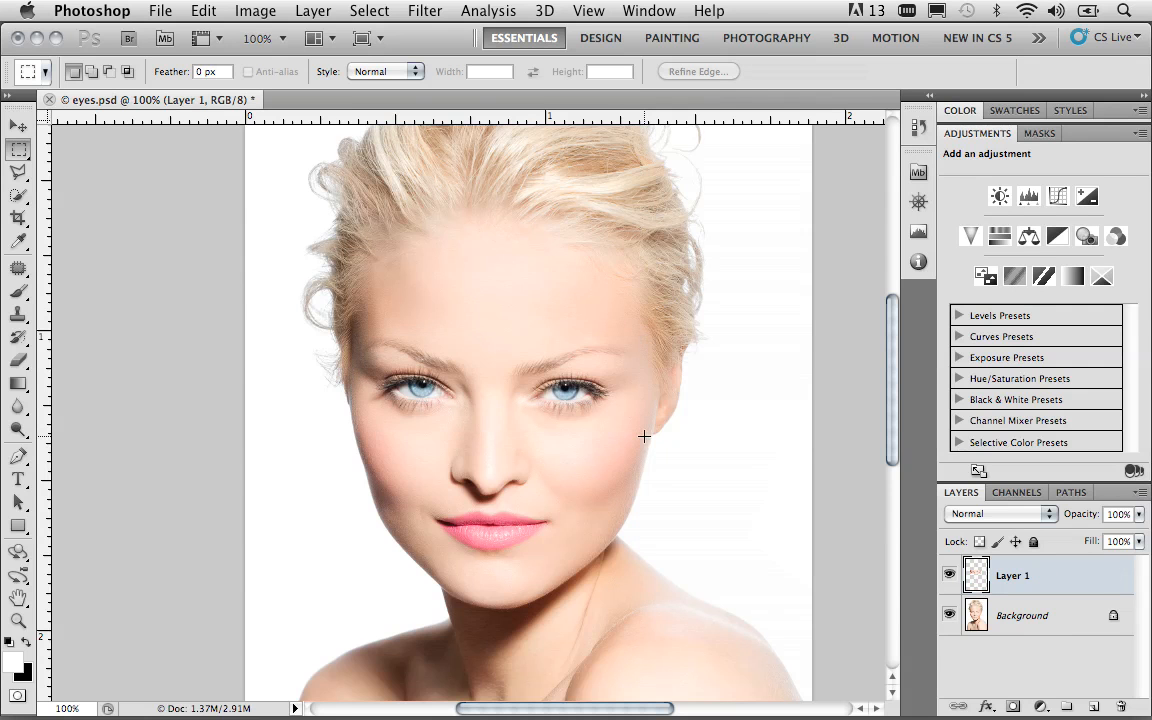
click(949, 616)
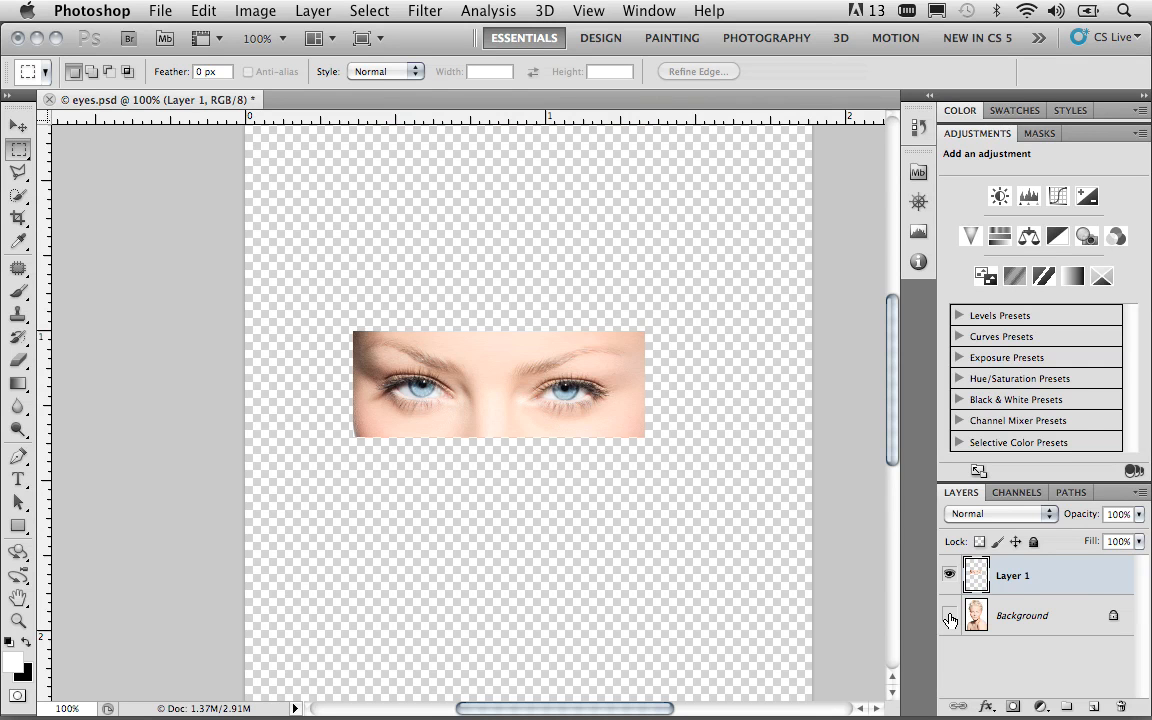
Scale the eye strip on Layer 1 proportionally to 105% in width and height with Free Transform
key(ctrl+t)
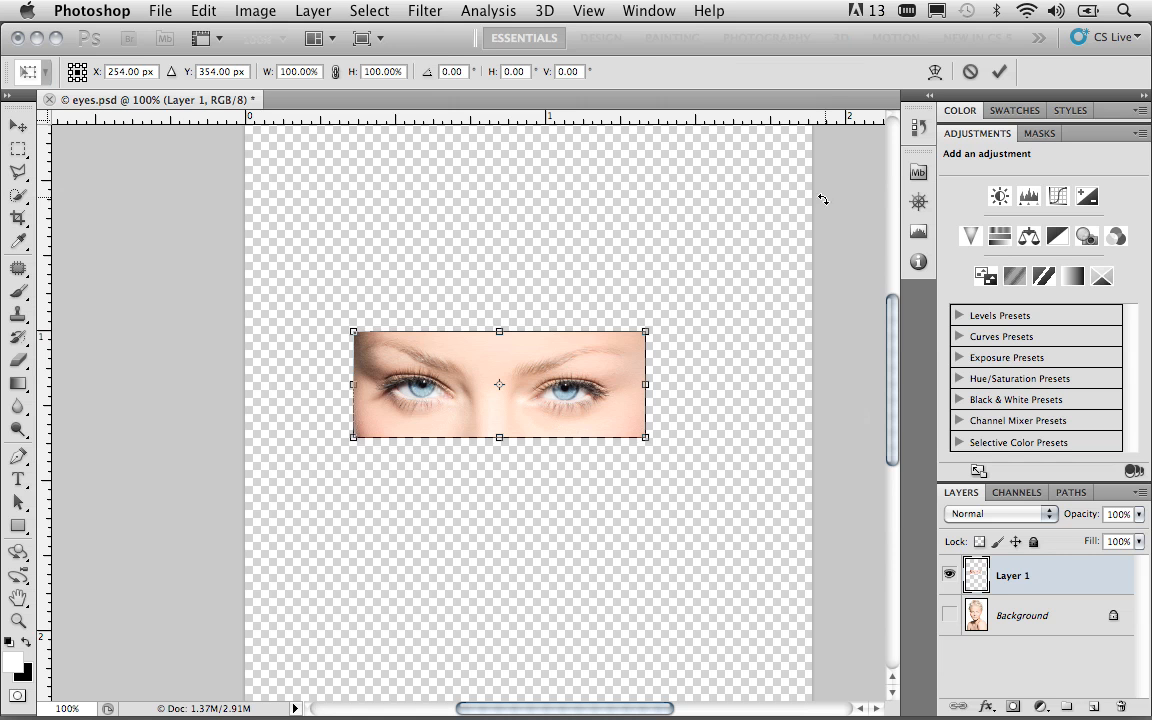
click(203, 10)
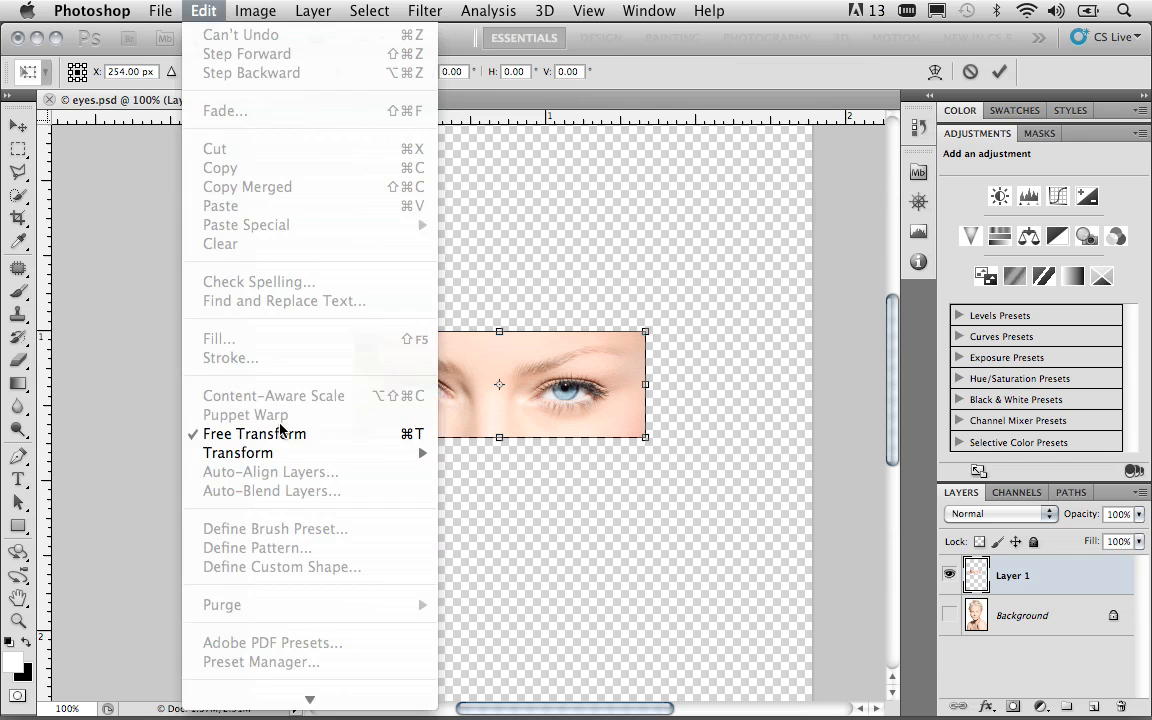
click(590, 480)
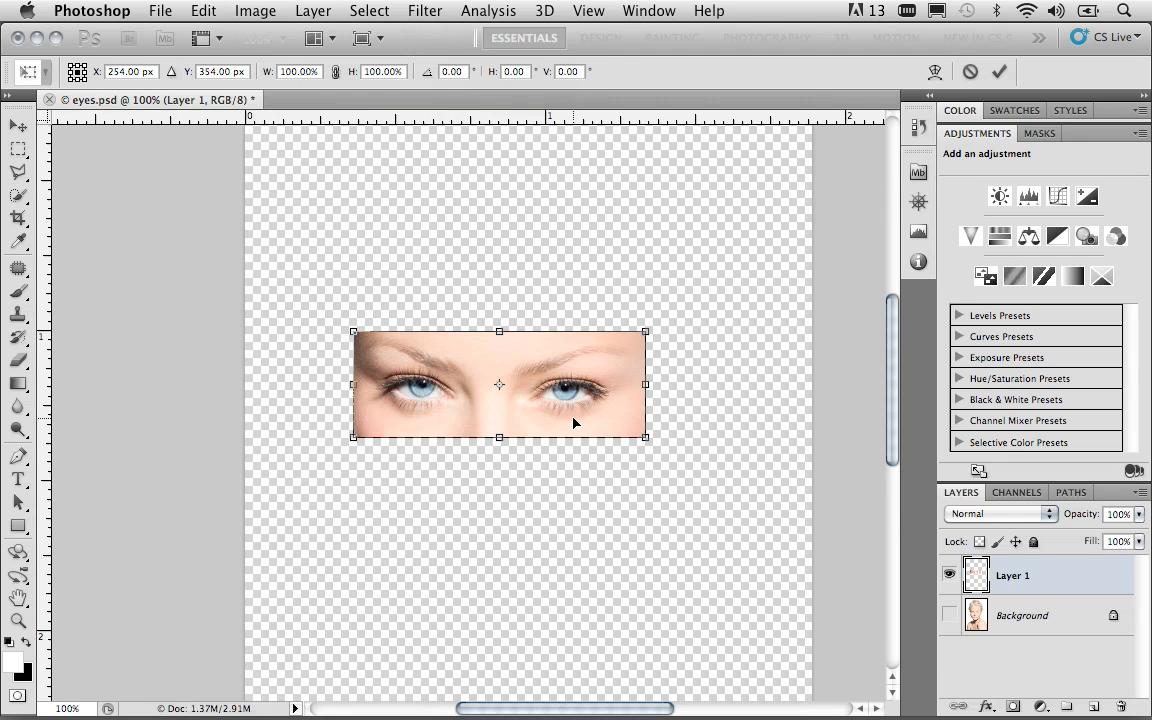
click(336, 72)
click(383, 72)
key(BackSpace)
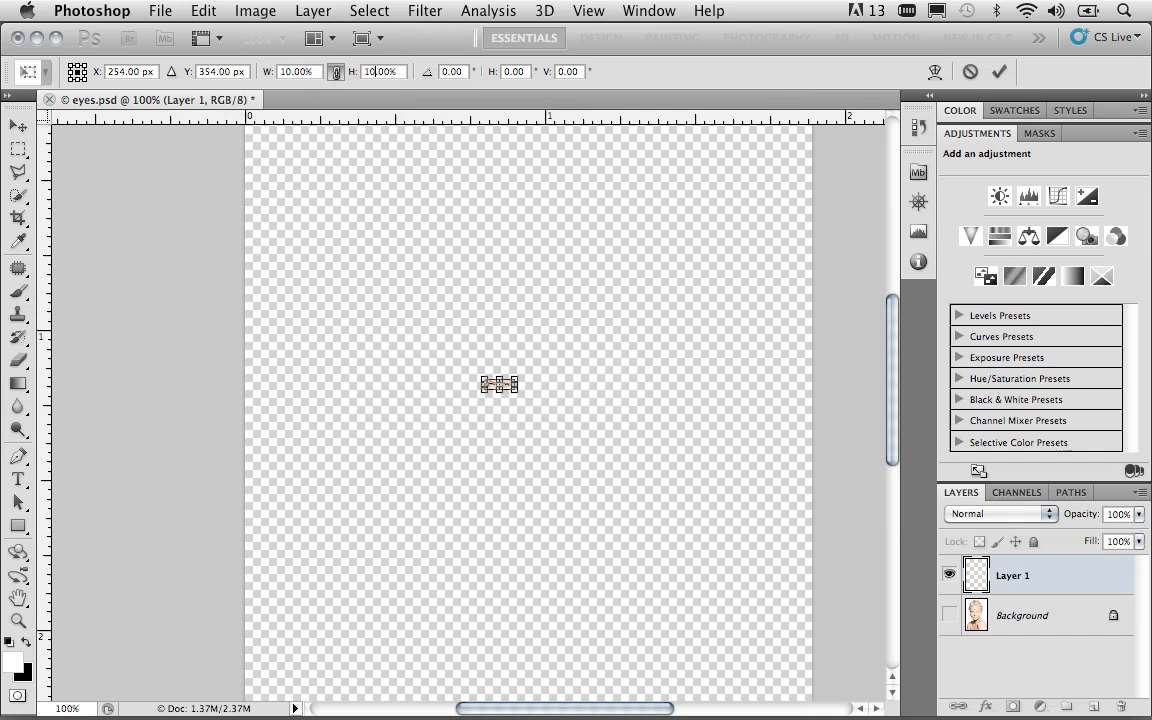
text(5)
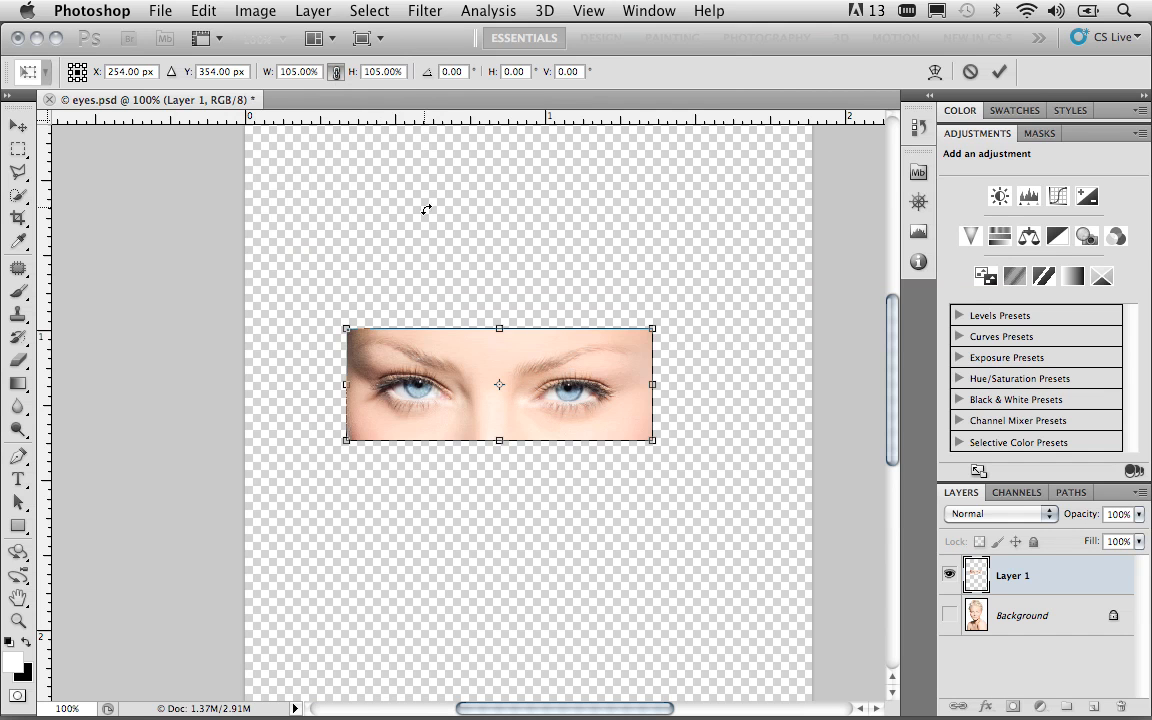
key(Return)
key(m)
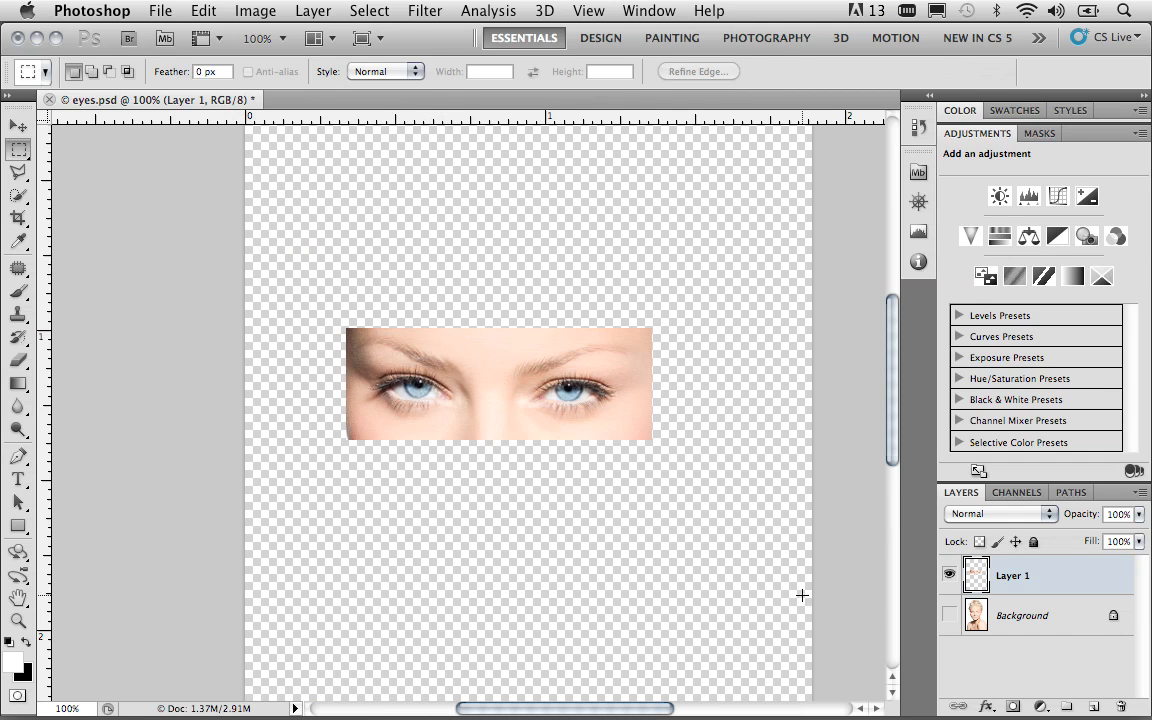
Compare the enlarged eyes with the original portrait by switching layer visibility, ending with only Layer 1 shown
click(949, 615)
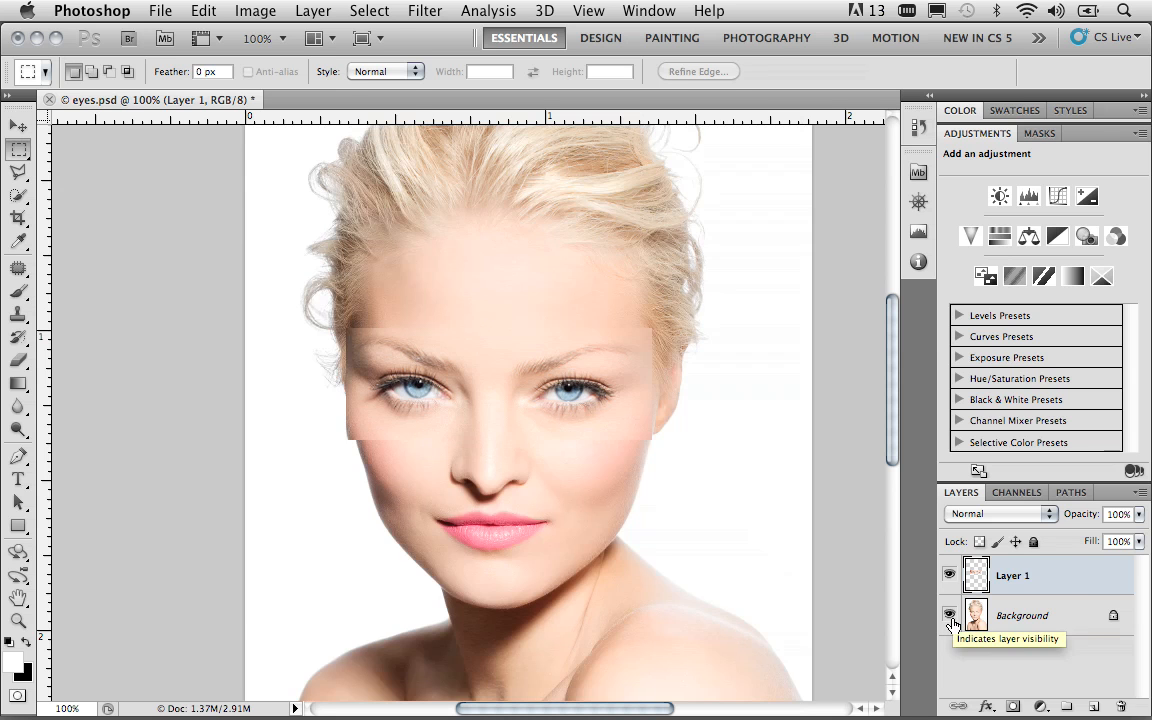
click(949, 575)
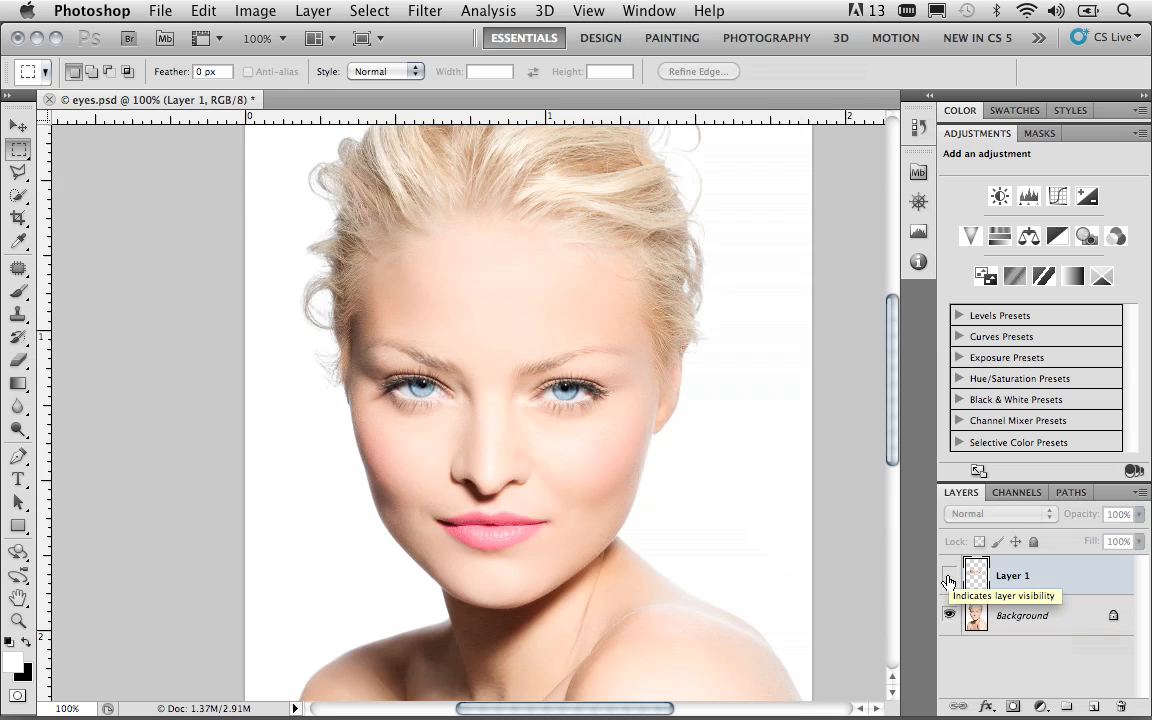
click(949, 578)
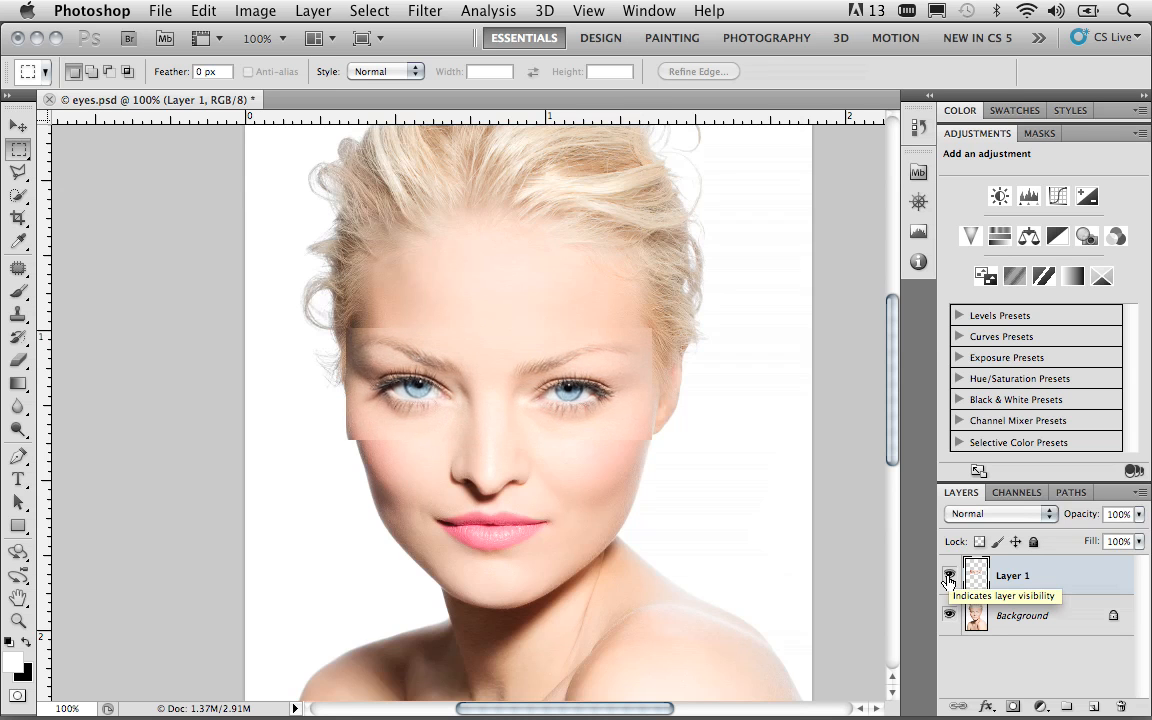
click(949, 577)
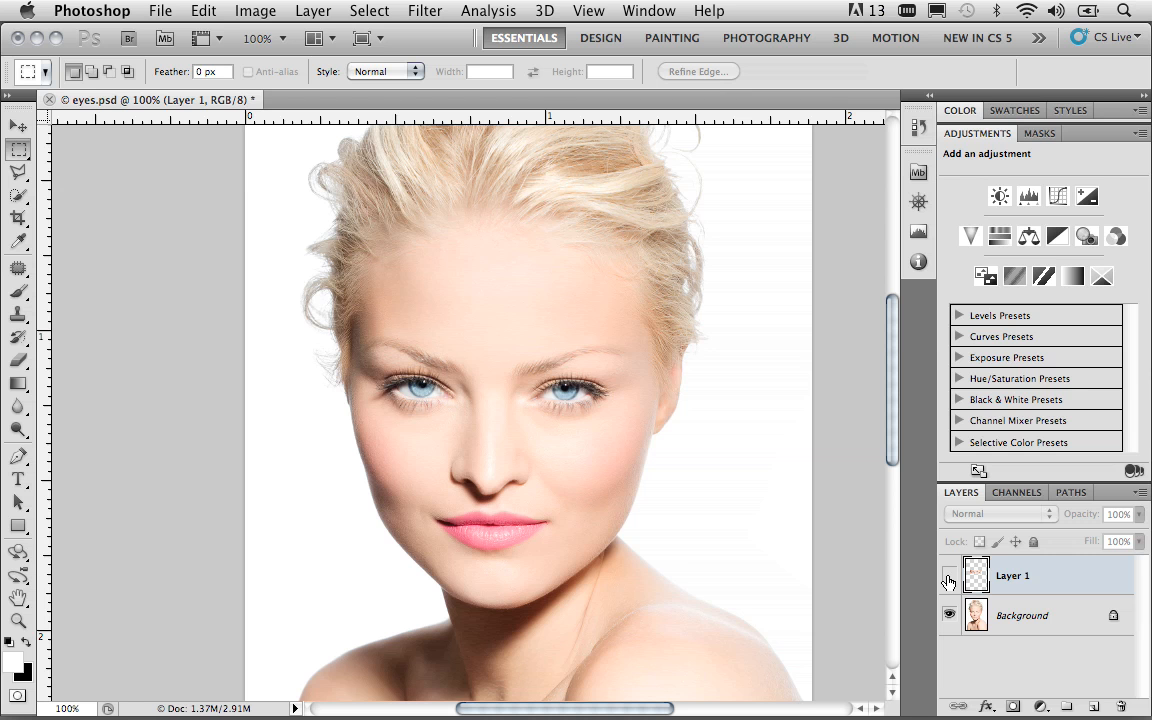
click(949, 615)
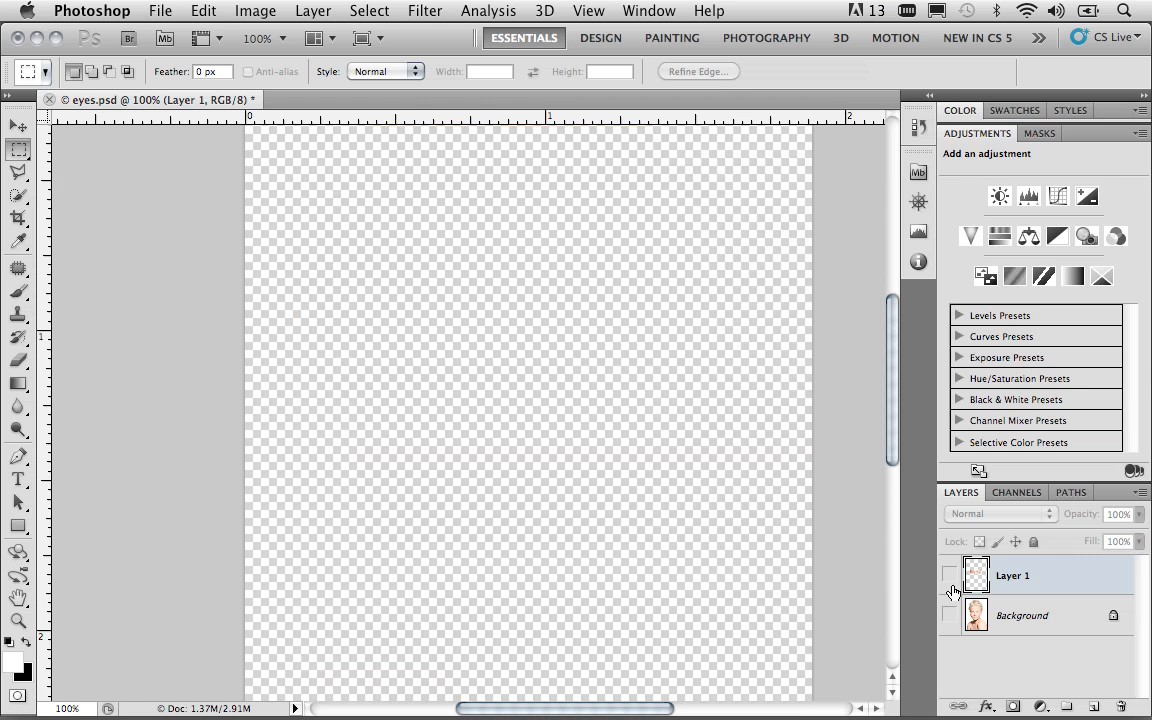
click(950, 576)
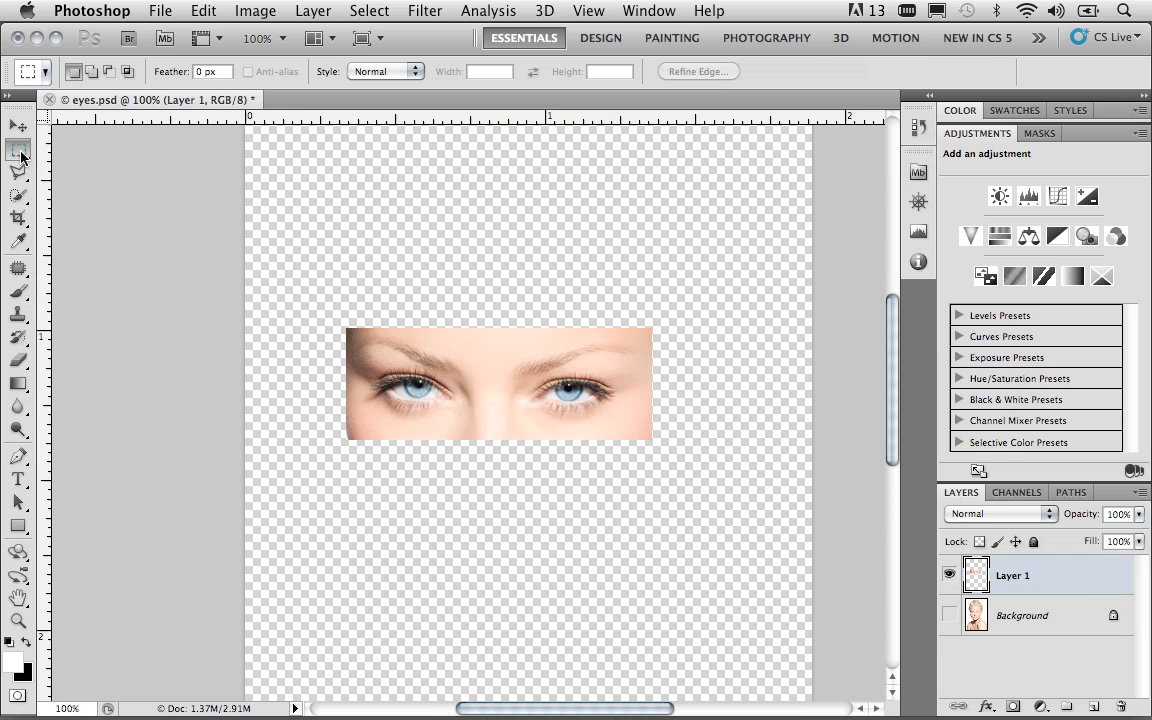
Copy the left-eye half and the right-eye half of Layer 1 to two separate new layers
drag(310, 298, 489, 470)
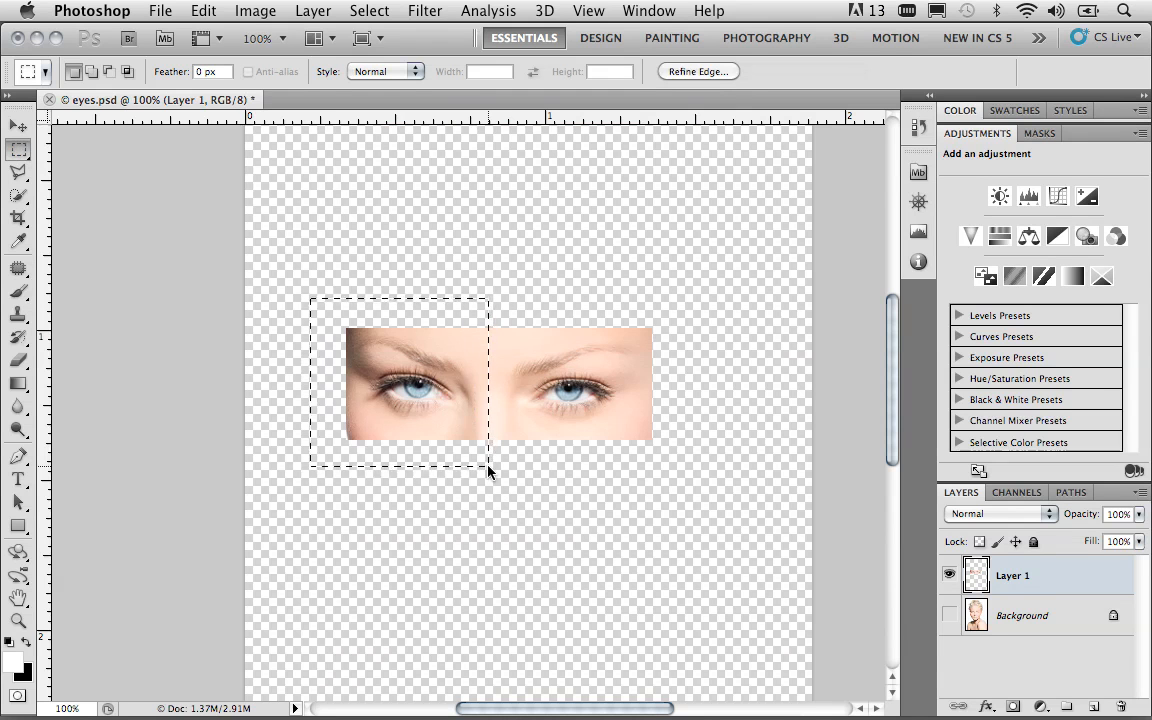
key(ctrl+j)
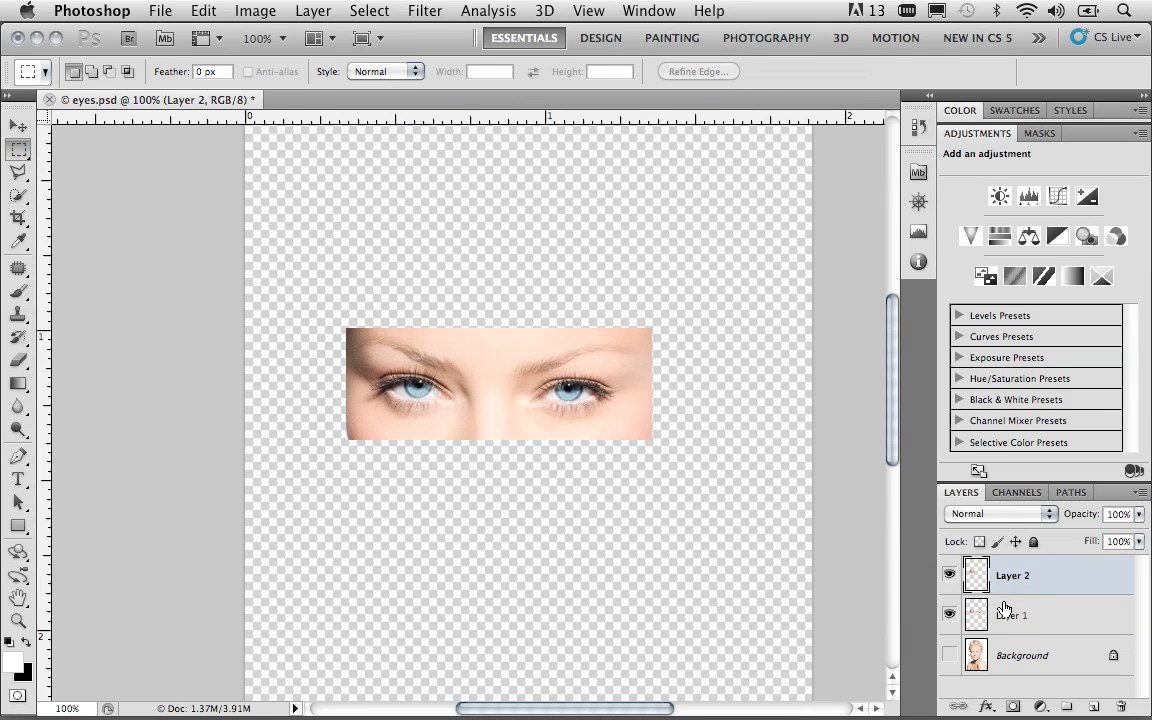
click(1006, 612)
drag(488, 318, 655, 451)
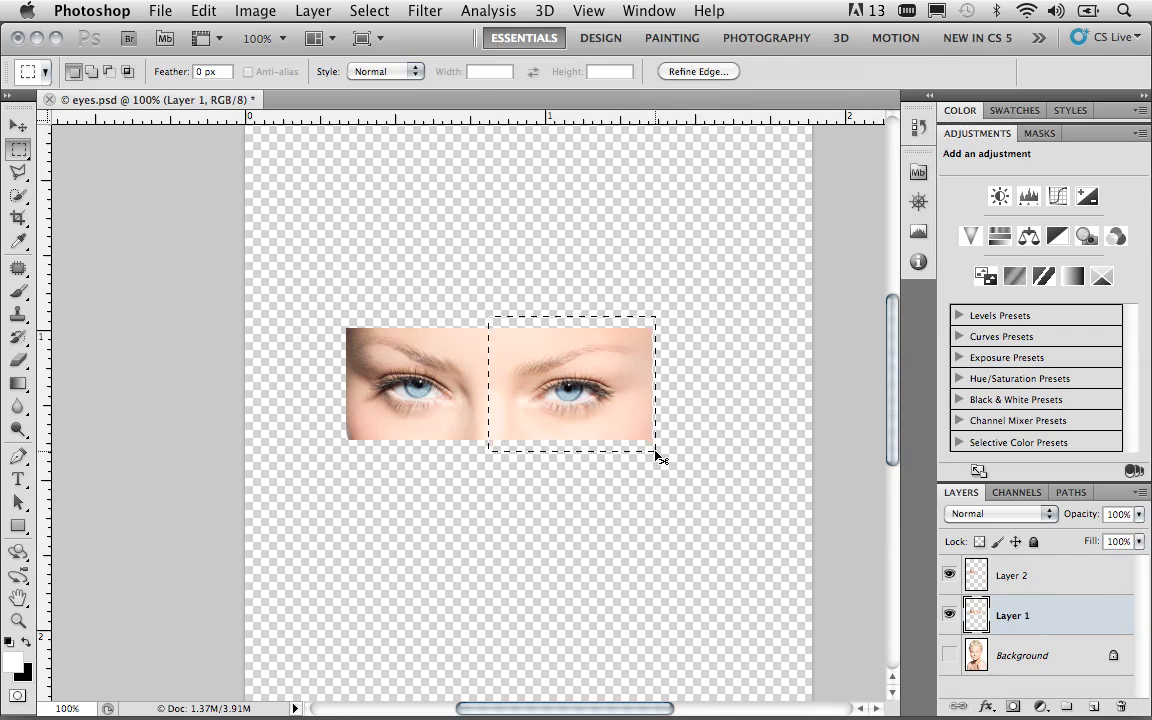
key(super+j)
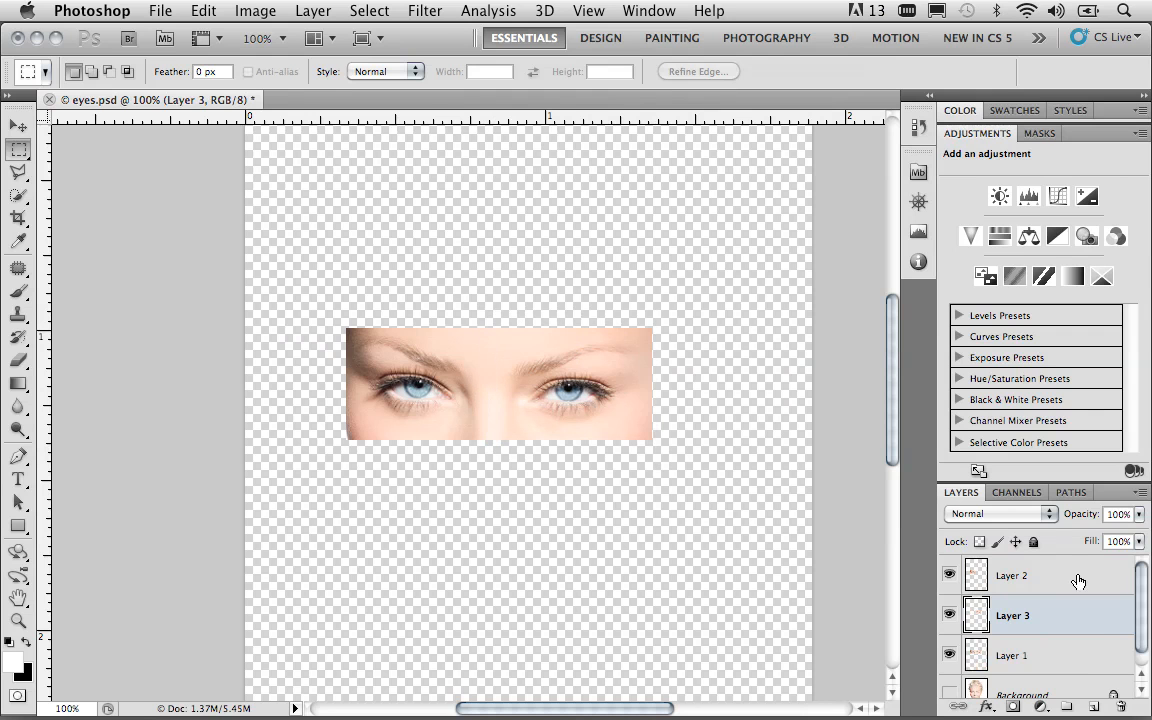
Delete Layer 1, which holds both eyes, and show the Background layer again
click(1095, 657)
drag(1015, 655, 1122, 709)
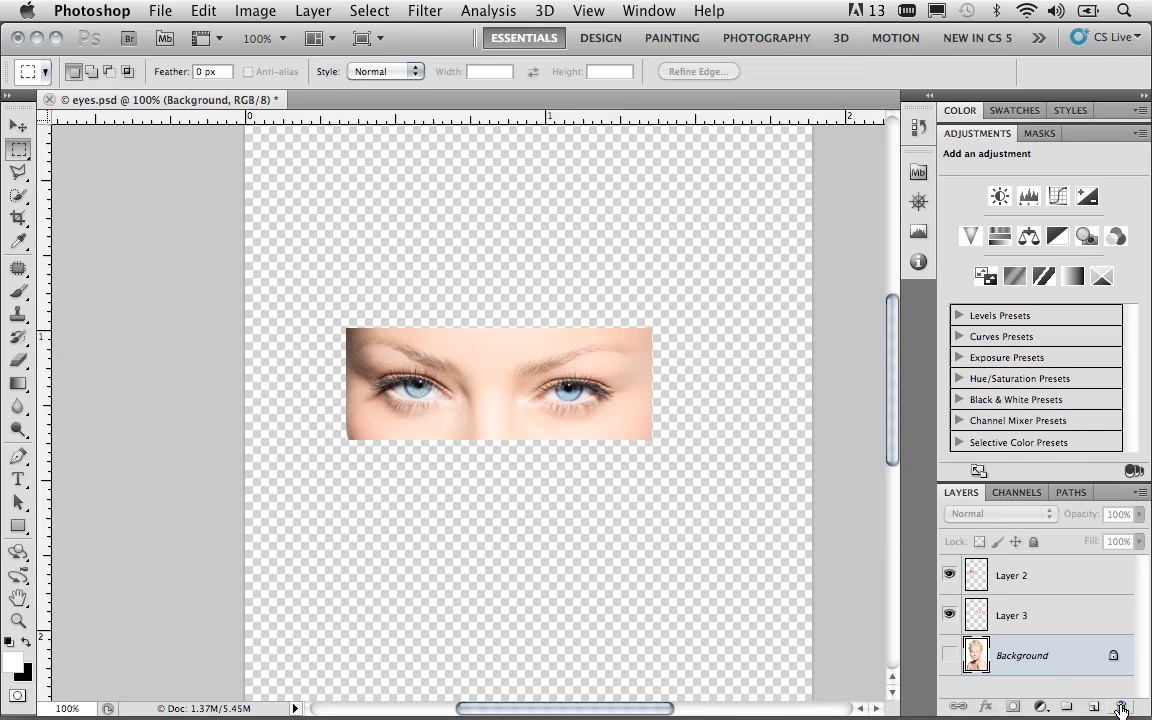
click(948, 656)
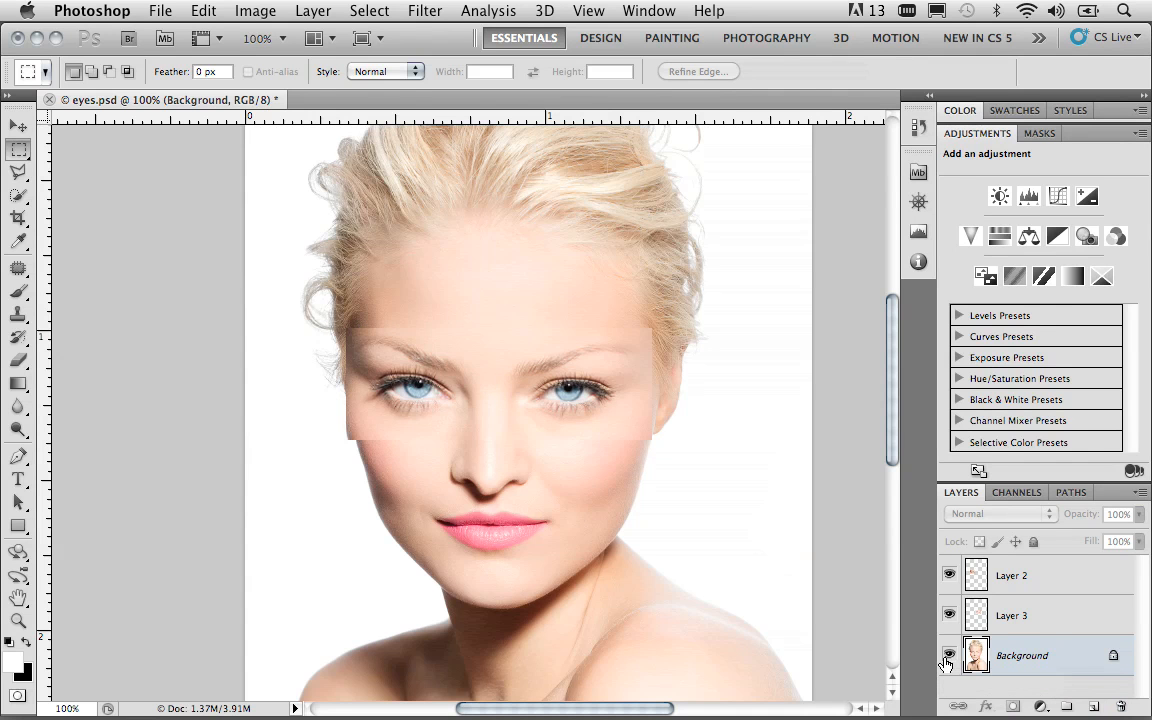
Check which eye Layer 3 contains and rename that layer "right"
click(1010, 618)
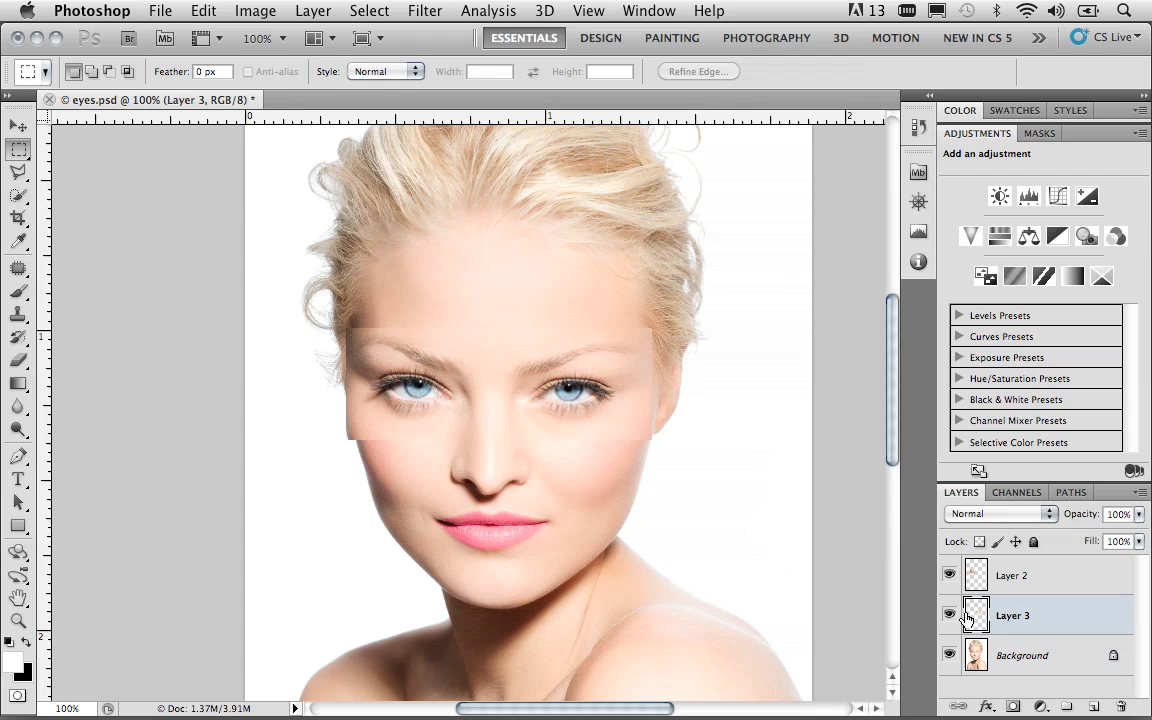
click(948, 616)
click(948, 618)
double_click(1016, 614)
text(right)
key(Return)
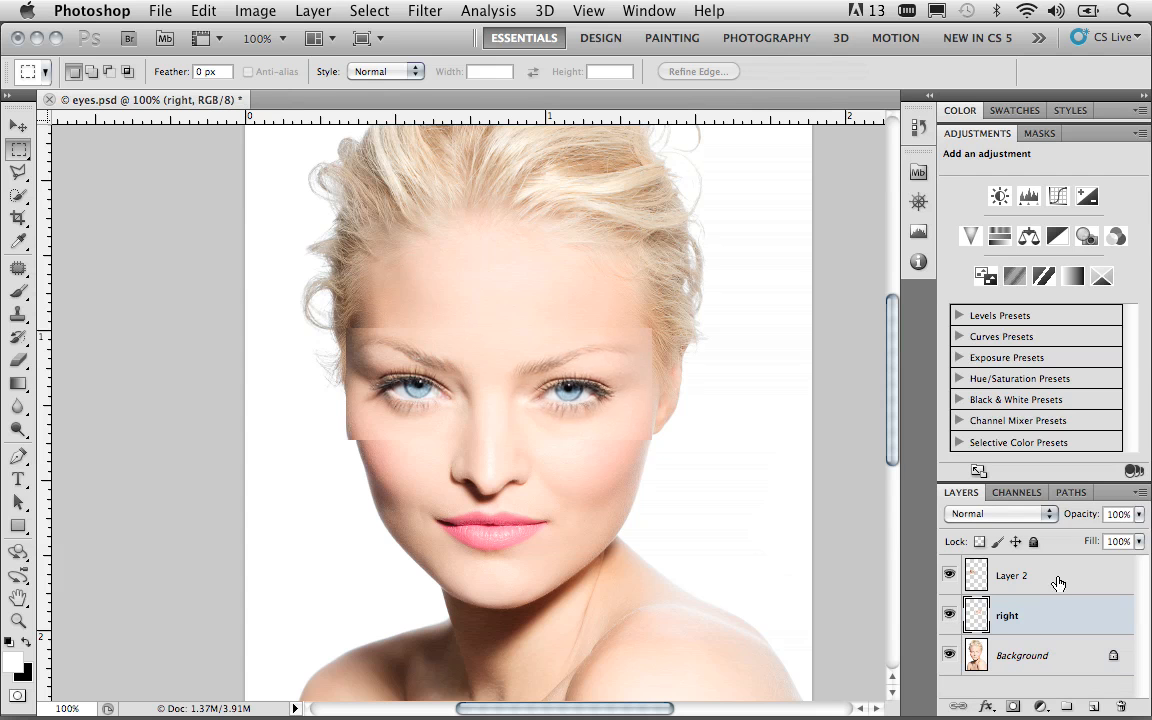
Rename Layer 2, which holds the other eye, "left"
click(1014, 577)
double_click(1014, 577)
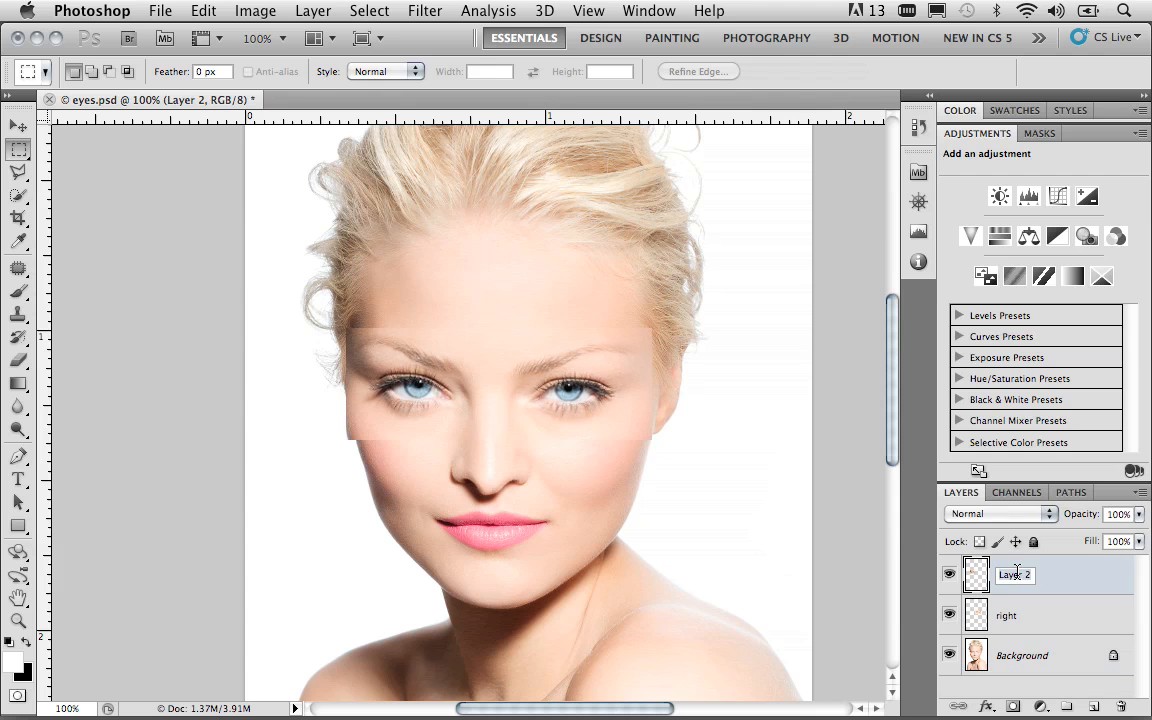
text(left)
key(Return)
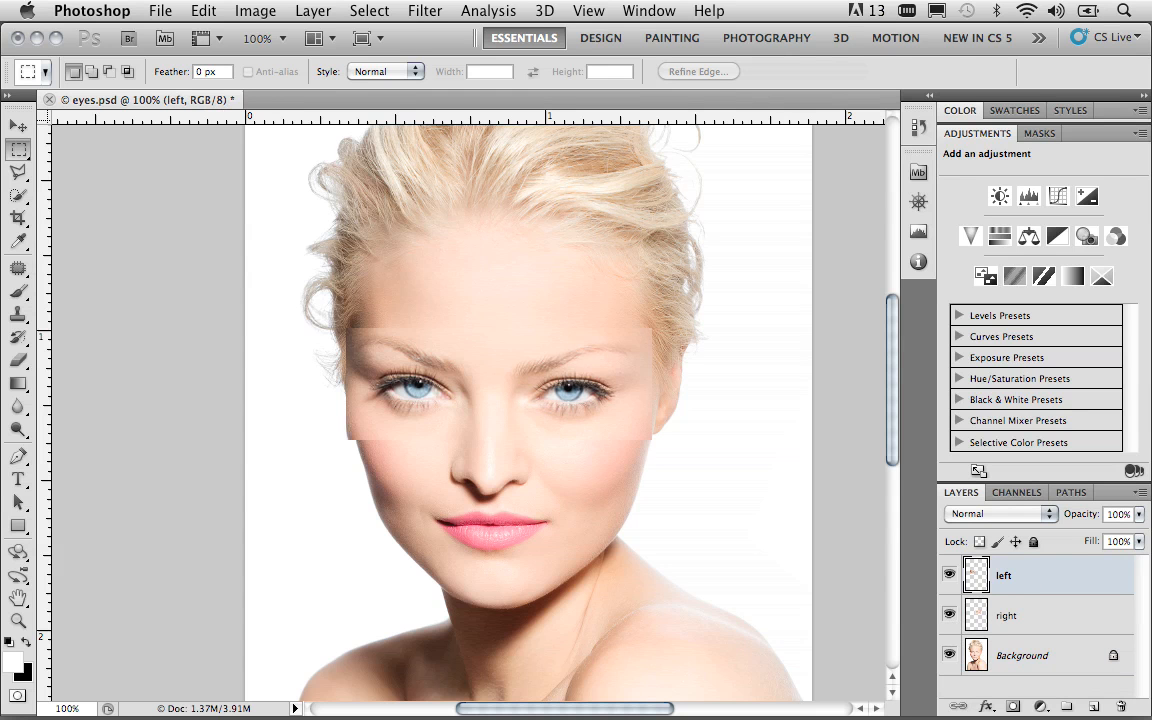
Reduce the "right" layer's opacity to 28% and shift the layer inward to line up with the original eye beneath
click(1021, 615)
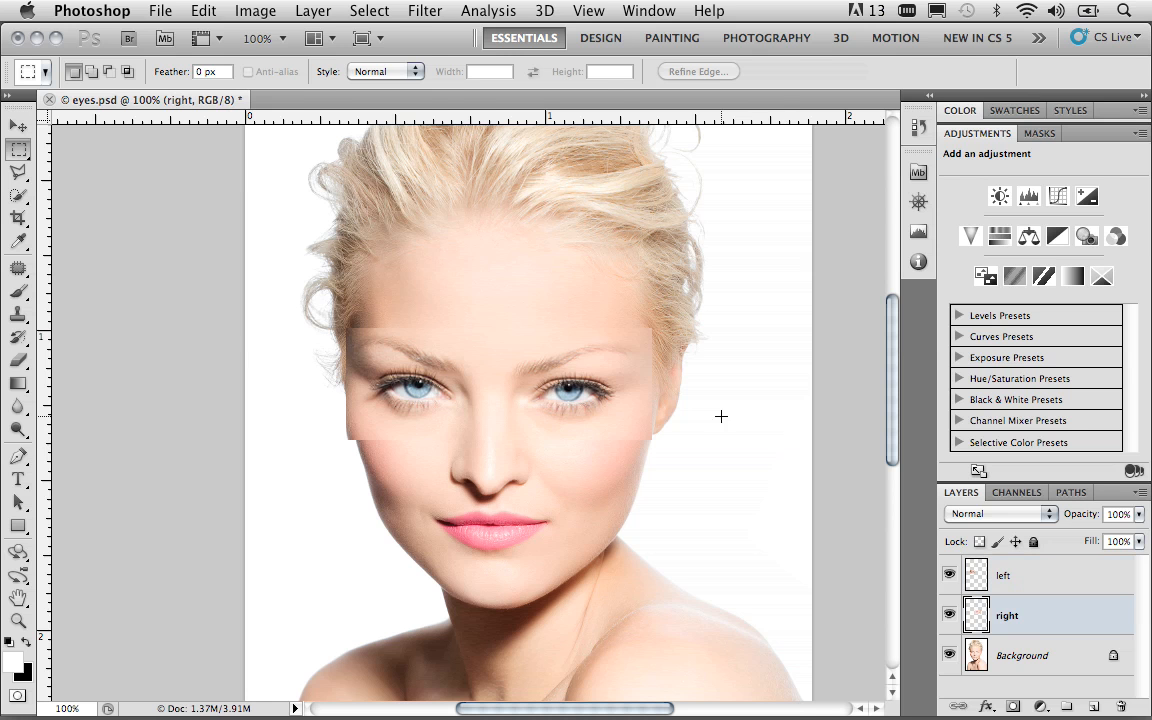
key(v)
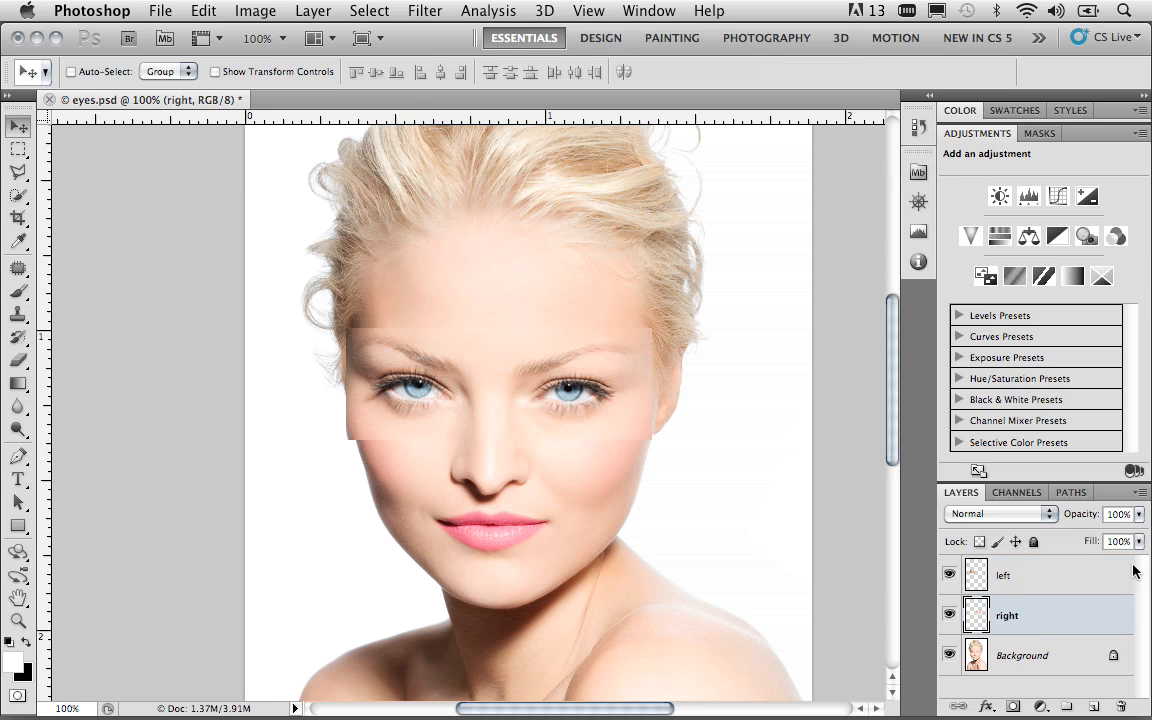
click(1139, 514)
drag(1135, 537, 1062, 541)
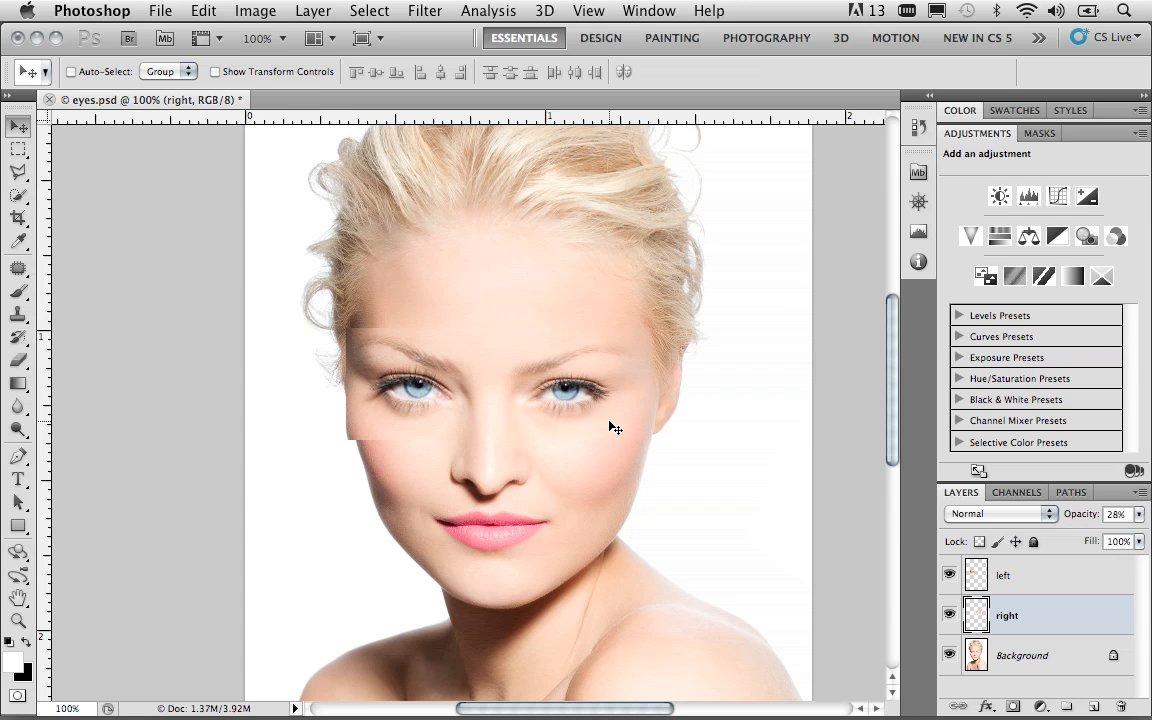
Reduce the "left" layer's opacity to 63%, nudge it inward over the original eye, and check both eye layers without the Background
click(1012, 582)
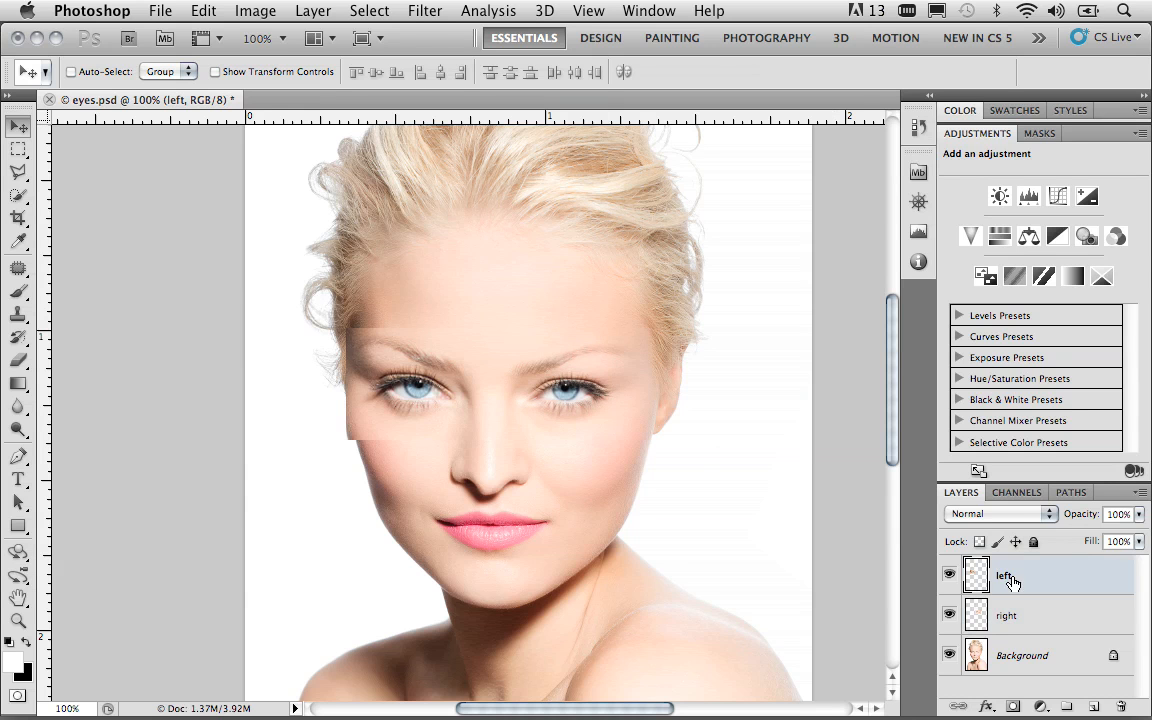
click(1138, 514)
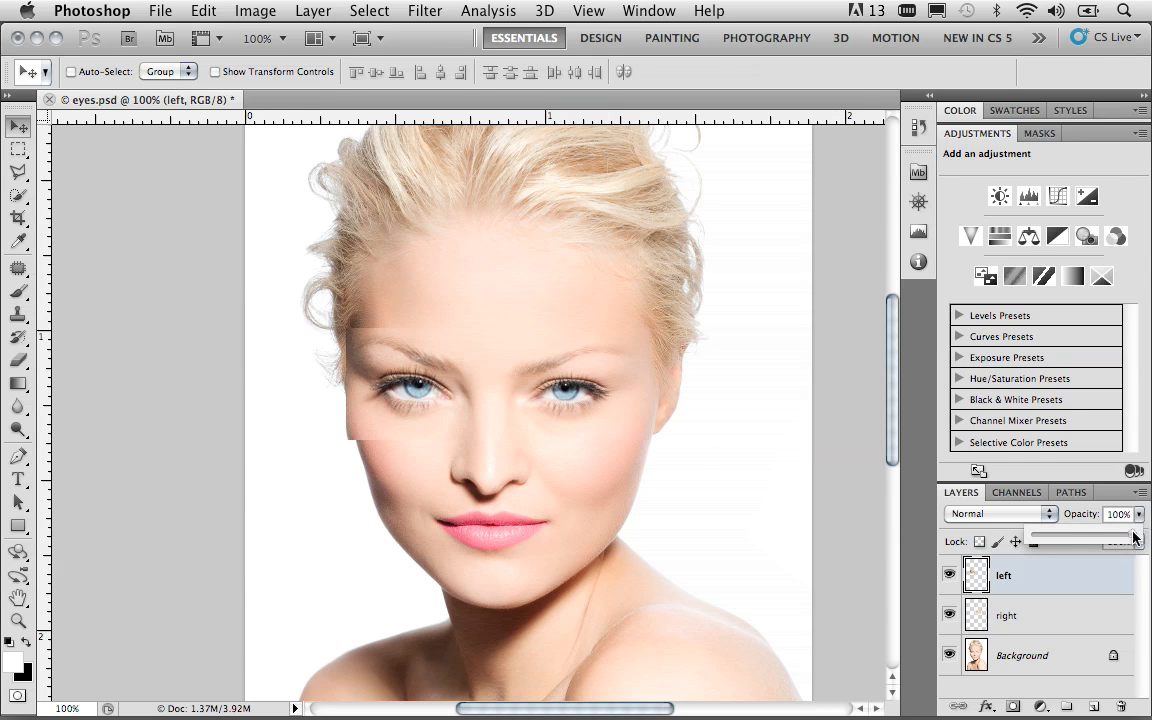
drag(1135, 537, 1095, 540)
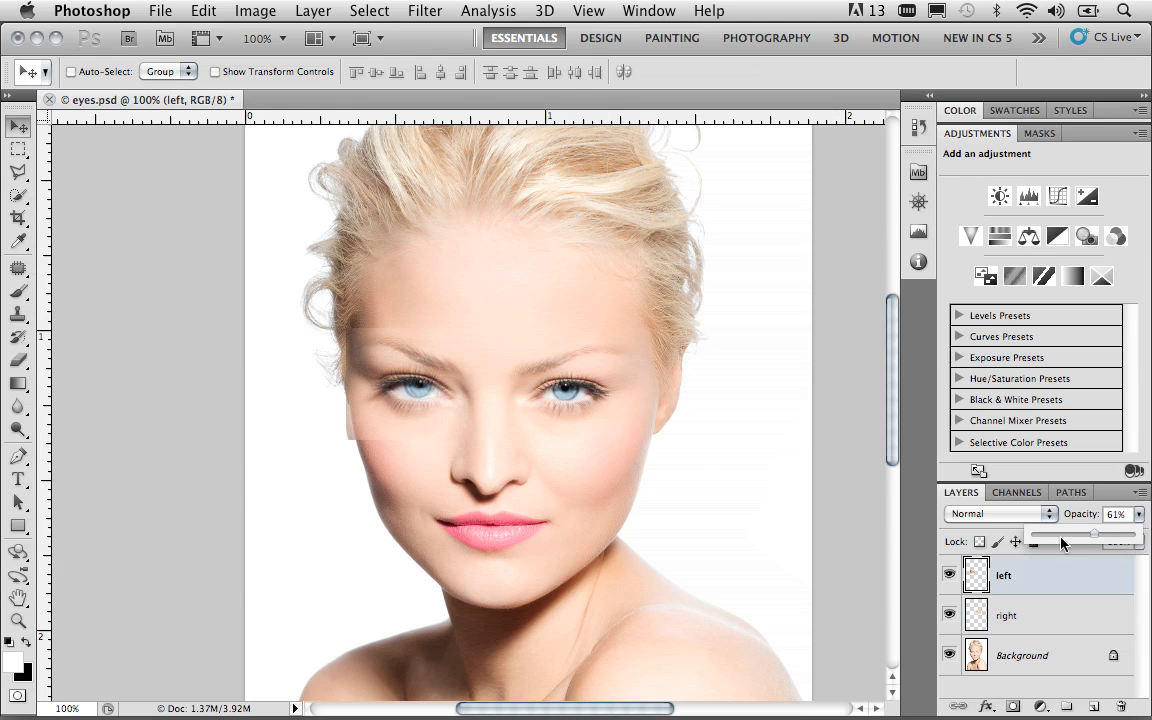
key(Up)
key(Return)
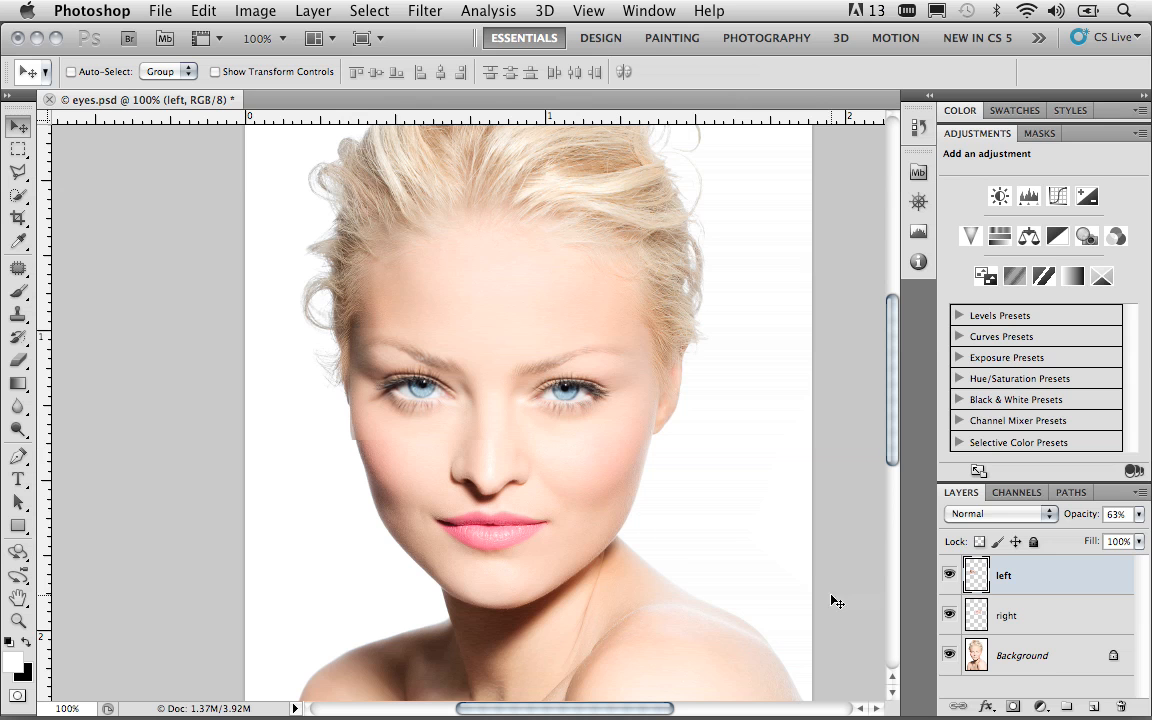
click(948, 656)
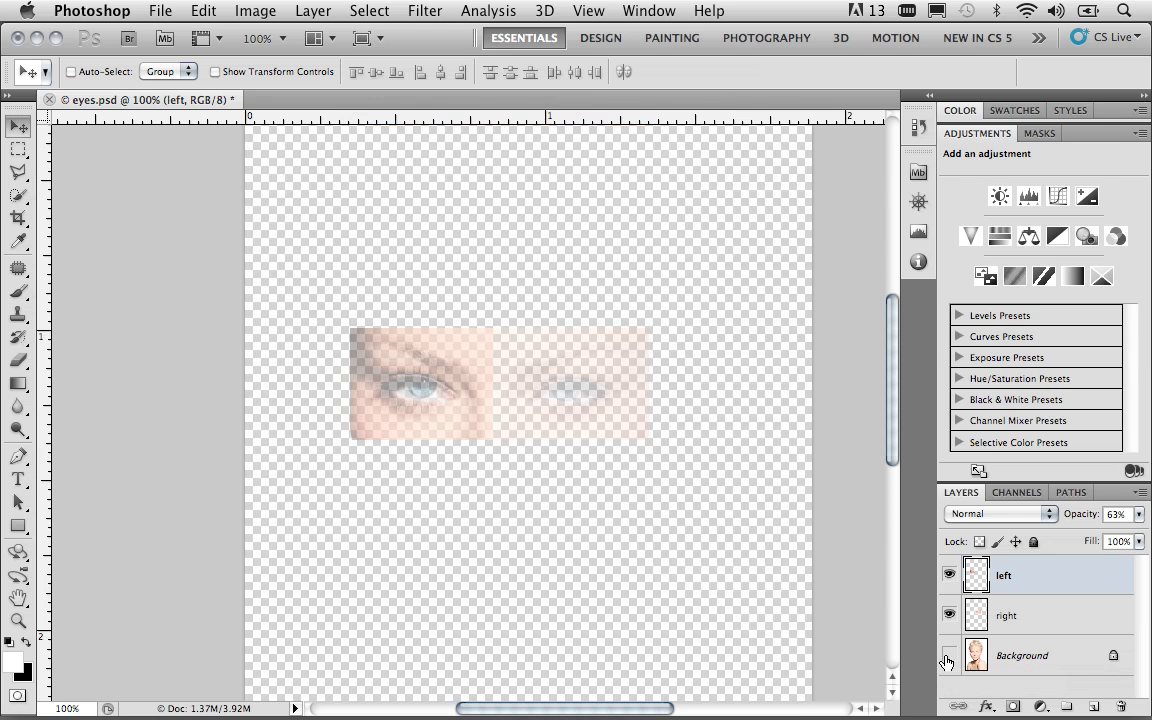
click(948, 656)
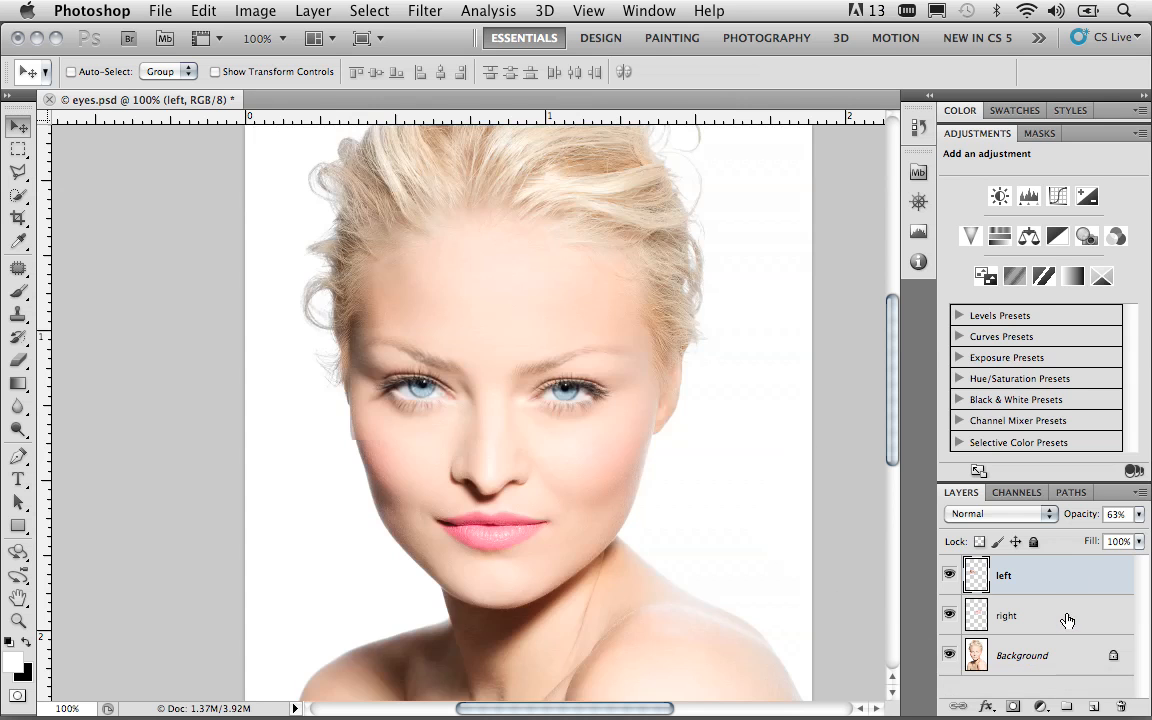
Restore the "right" and "left" eye layers to 100% opacity
click(1065, 615)
click(1139, 516)
drag(1068, 535, 1145, 537)
click(985, 577)
click(1140, 515)
drag(1099, 534, 1147, 535)
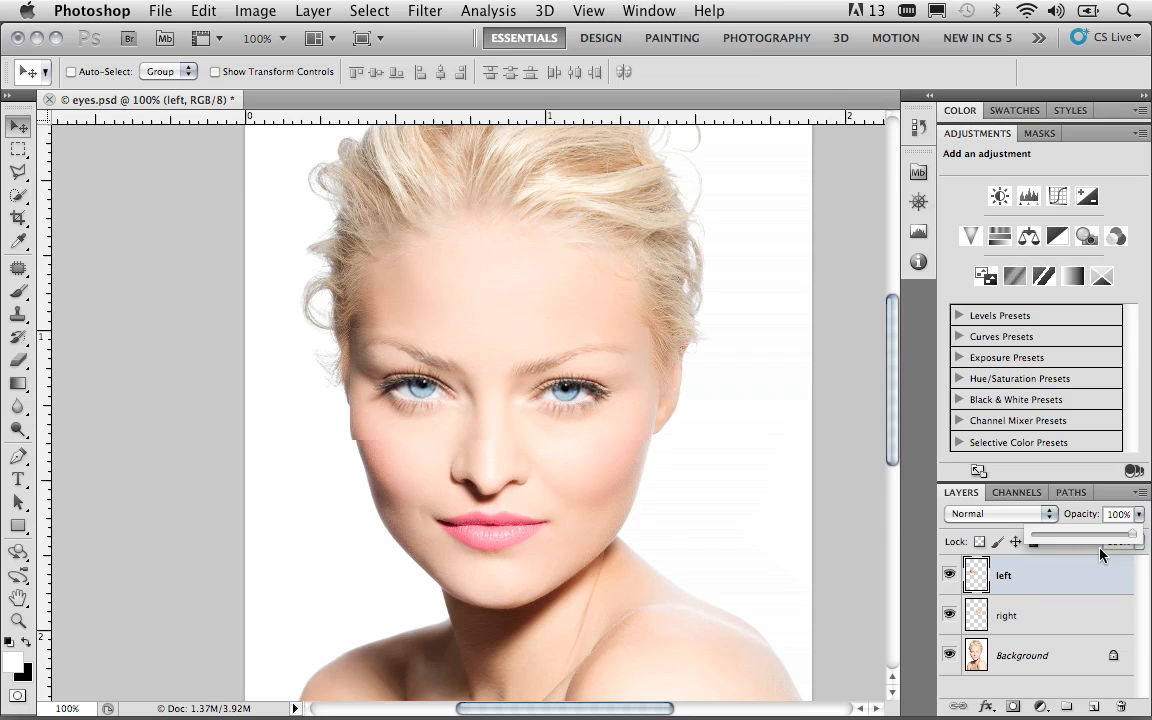
Group the "left" and "right" layers and add a black layer mask that hides the whole group
shift+click(1030, 615)
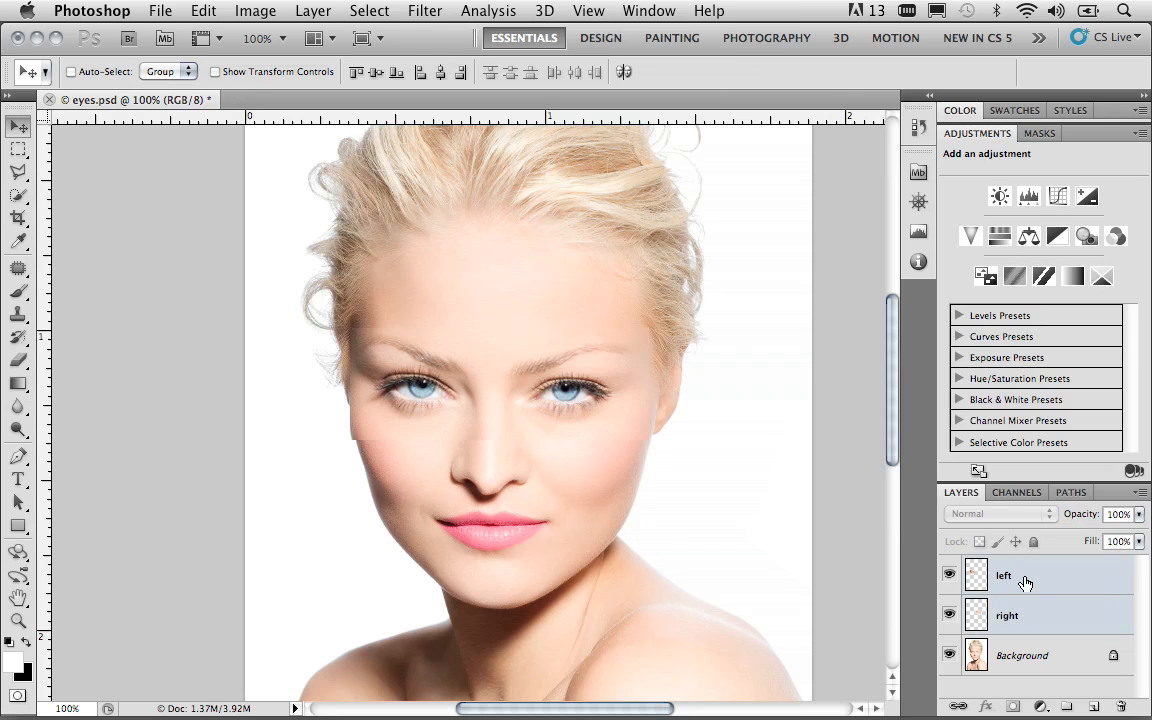
click(1025, 583)
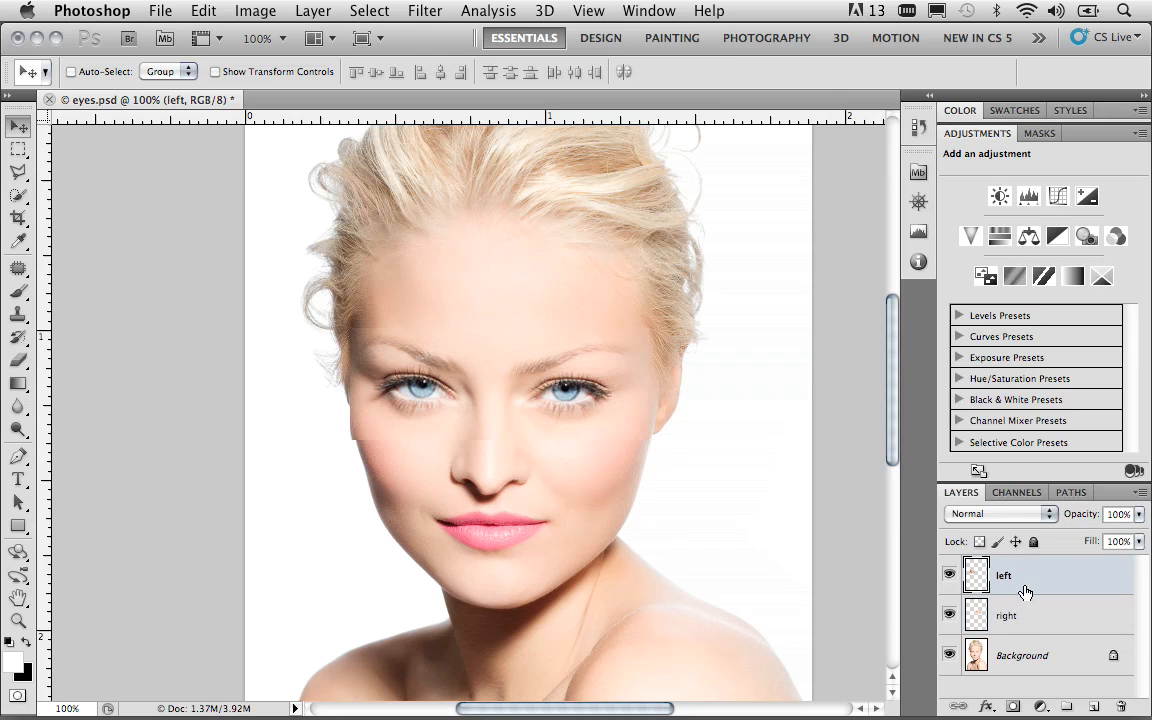
shift+click(1038, 623)
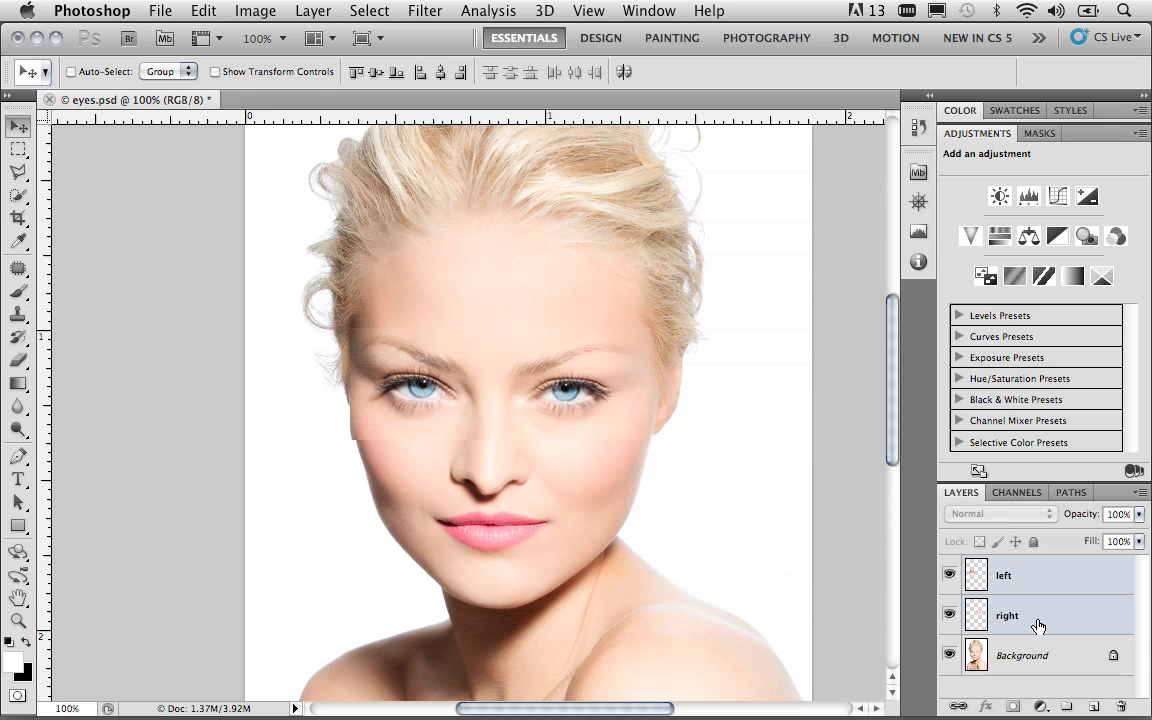
key(super+g)
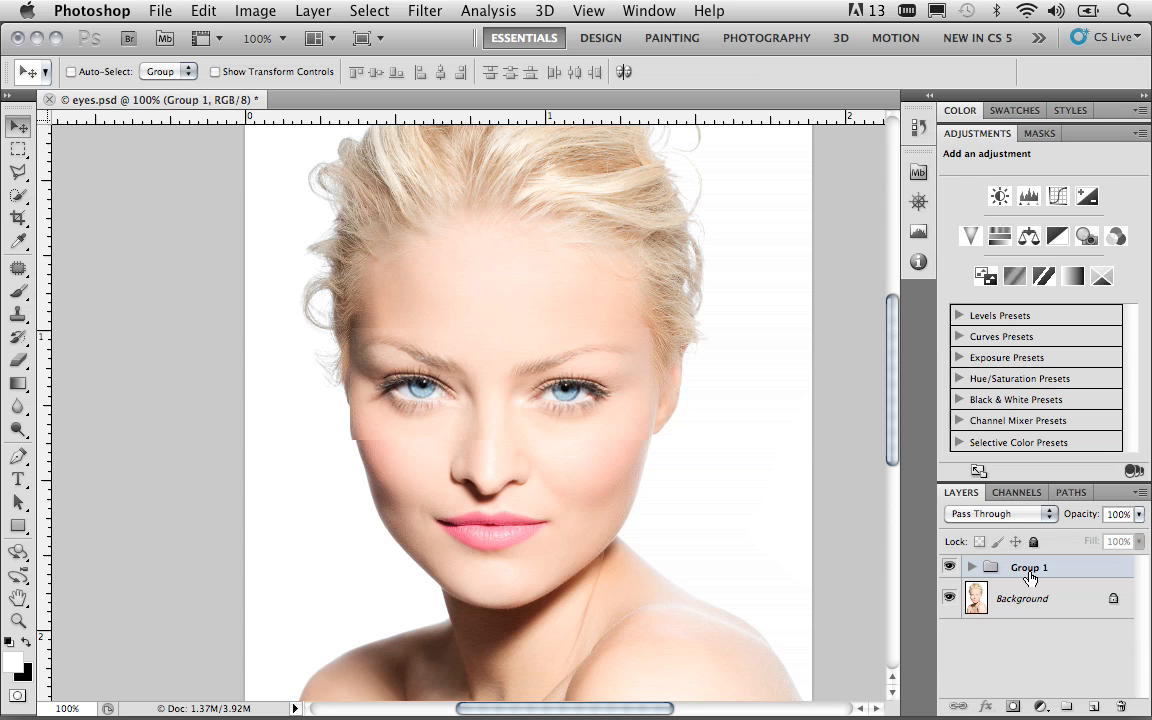
alt+click(1011, 708)
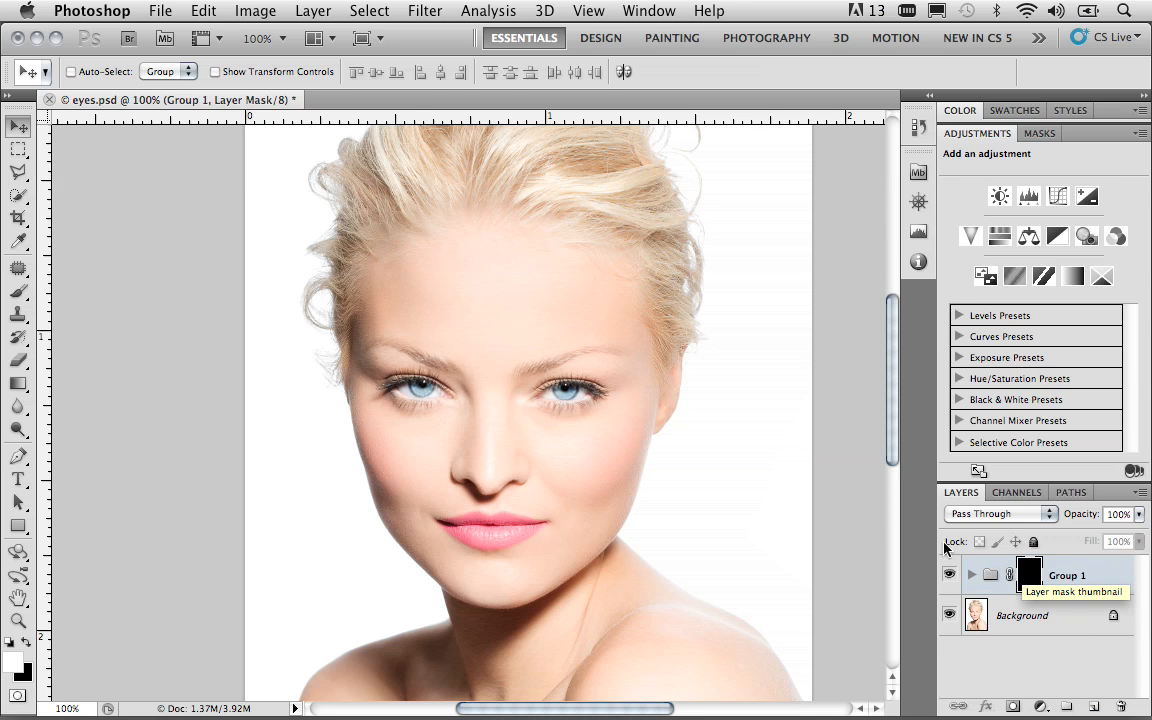
Set up the Brush tool with a size of 22 px and a hardness of 77%
click(20, 295)
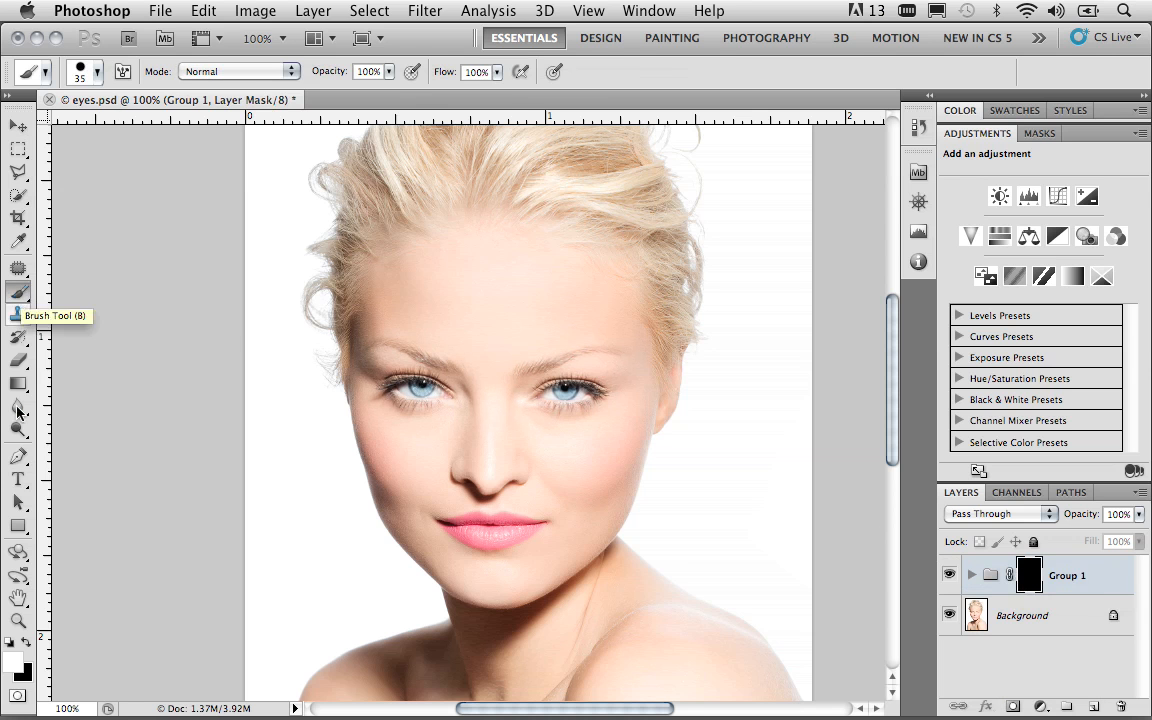
click(94, 73)
drag(64, 126, 48, 127)
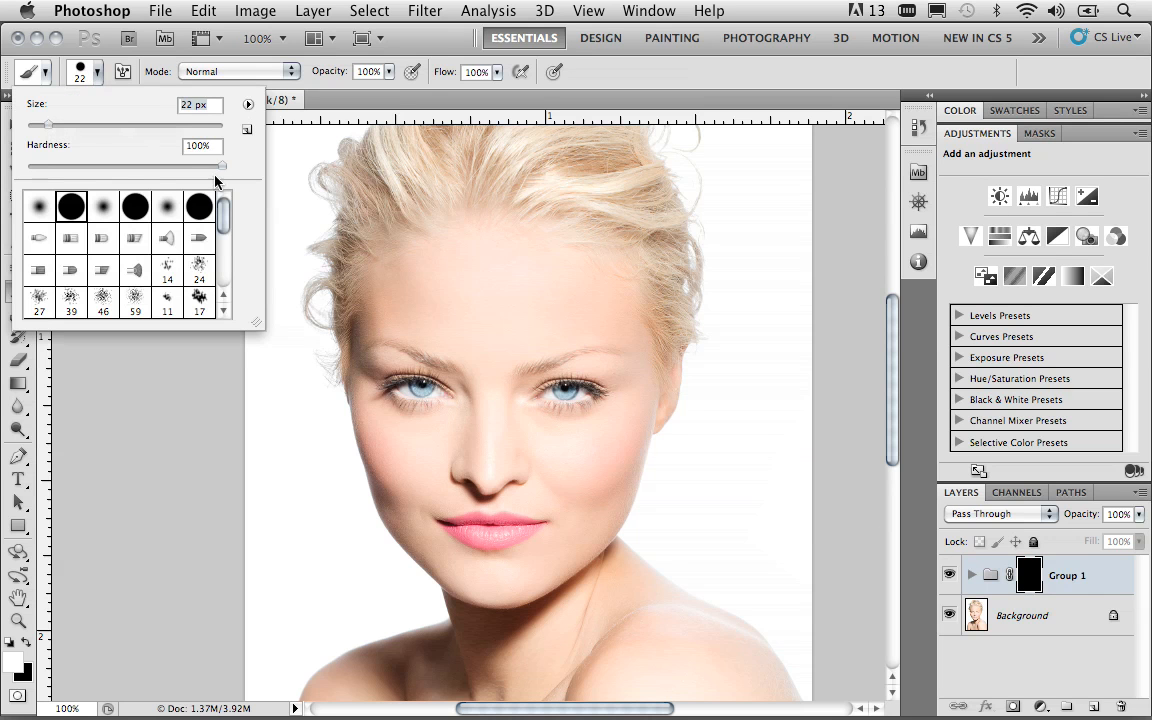
drag(220, 170, 182, 170)
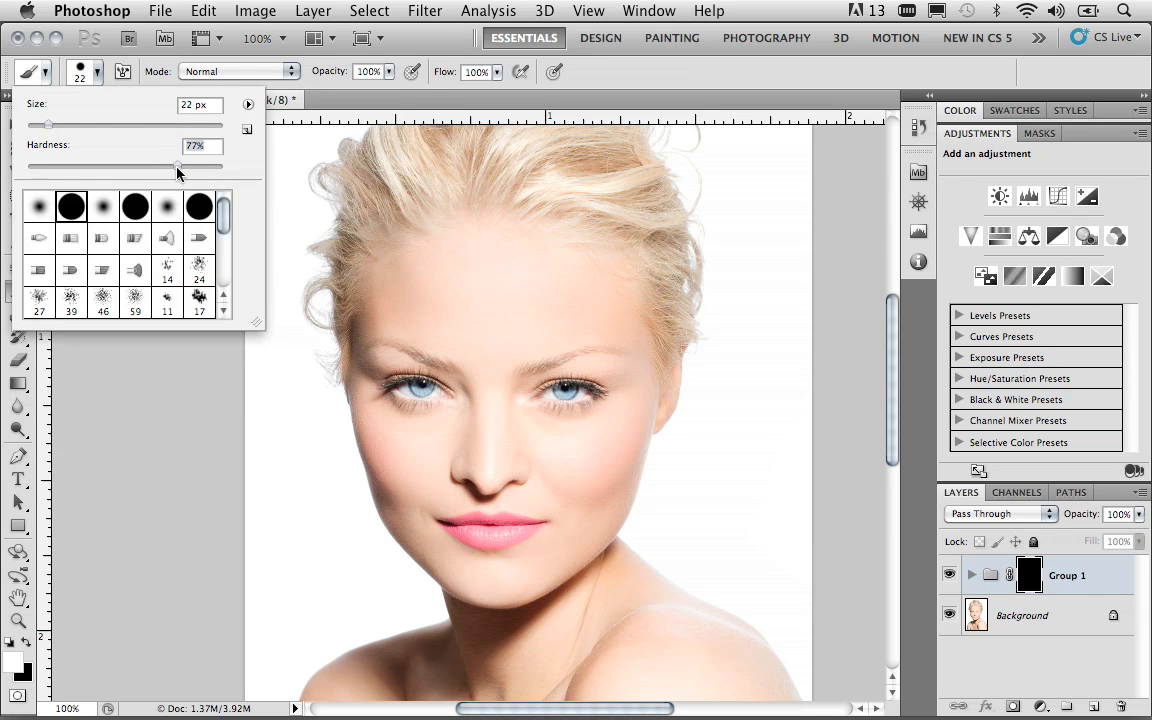
click(389, 72)
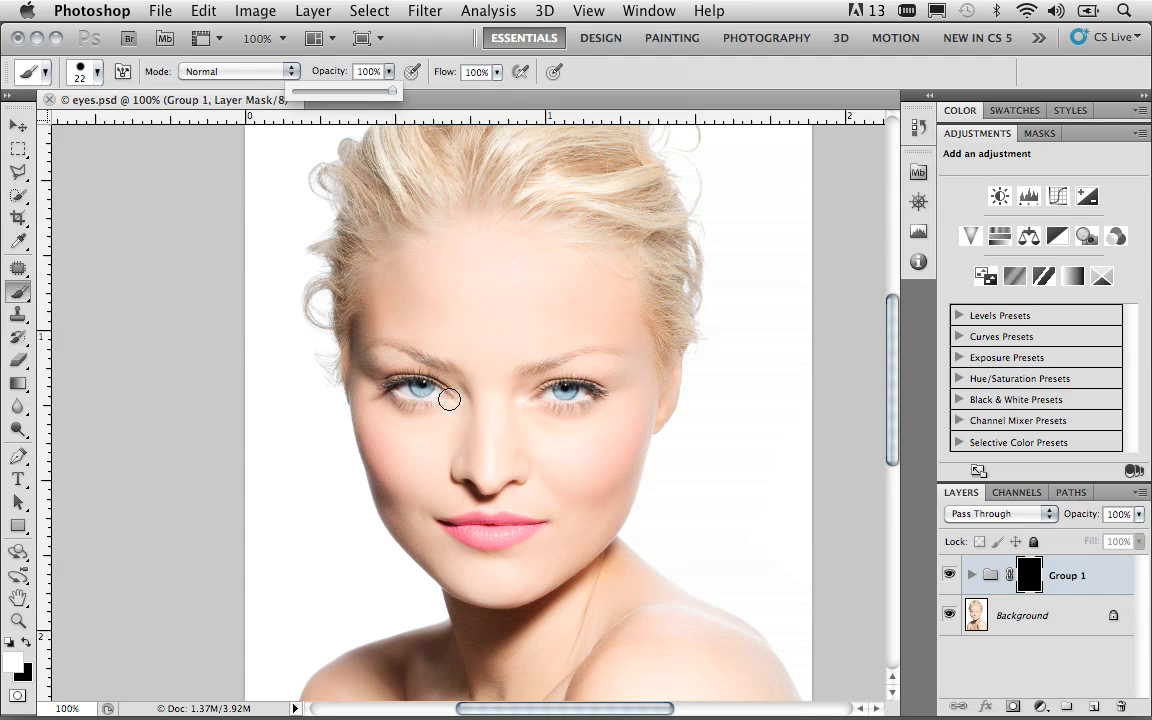
Paint white on the group's mask over both eyes to reveal the enlarged copies
mouse_move(448, 399)
mouse_down()
mouse_move(407, 385)
mouse_move(439, 386)
mouse_move(394, 382)
mouse_move(424, 406)
mouse_move(395, 384)
mouse_up()
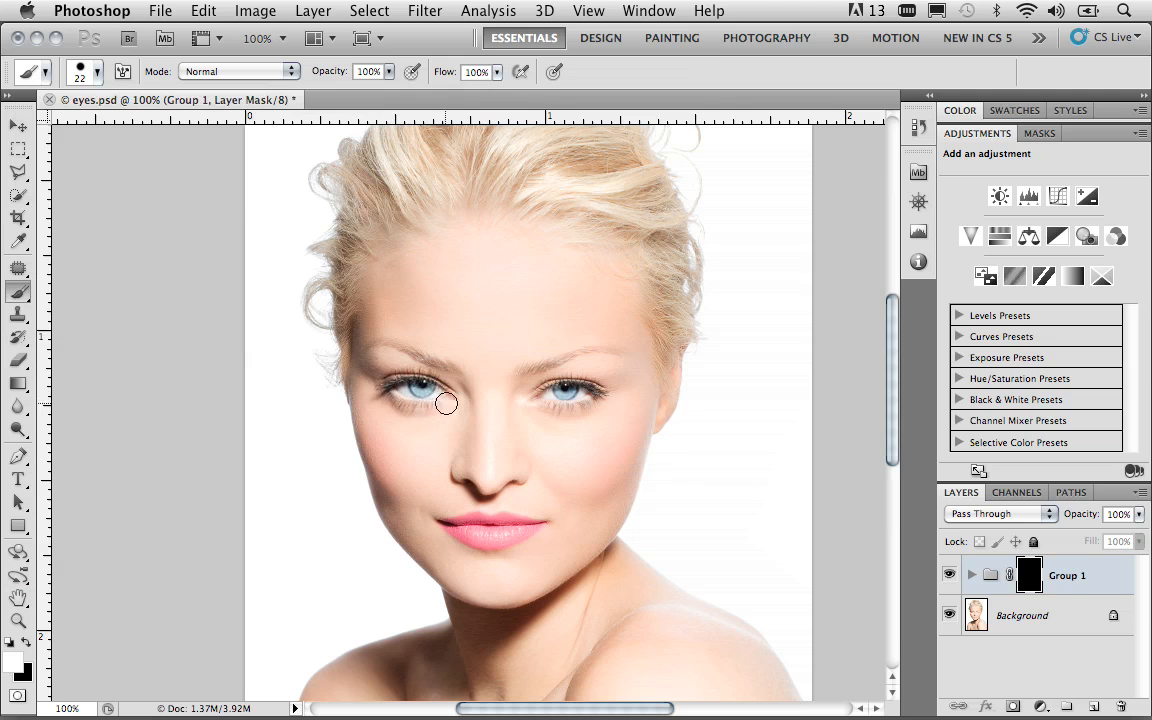
drag(410, 401, 440, 405)
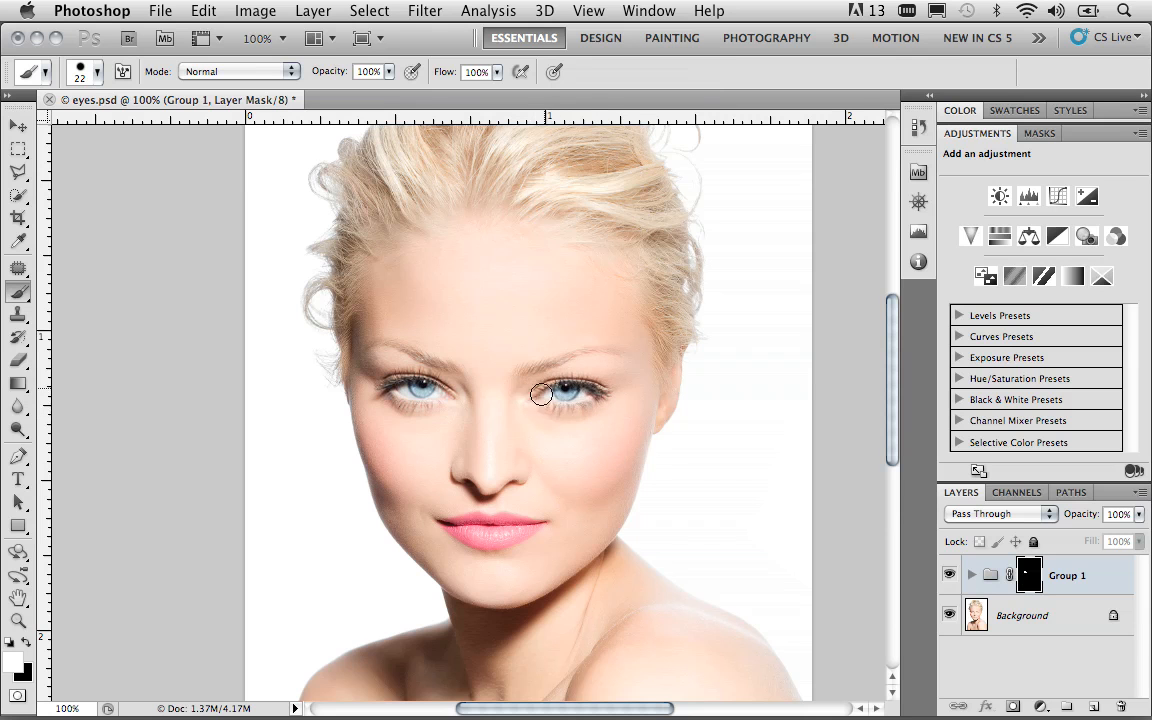
drag(585, 400, 597, 399)
Compare the portrait before and after the eye enlargement by toggling the eye group's visibility, leaving the group shown
click(949, 576)
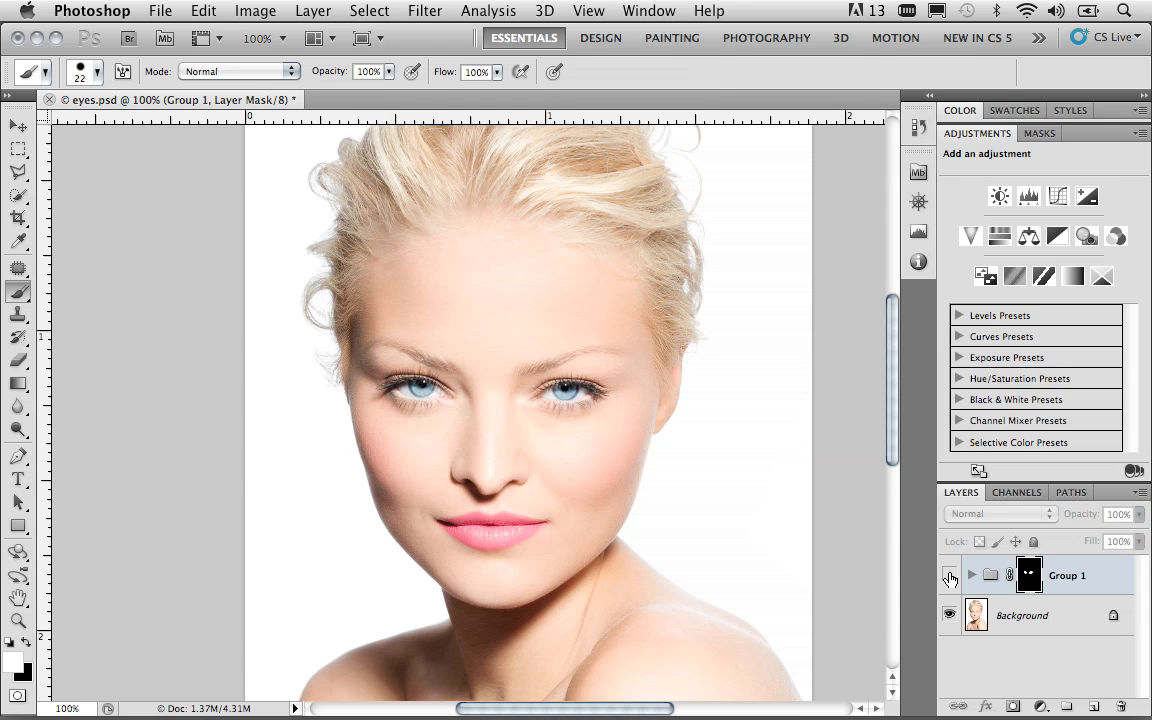
click(949, 576)
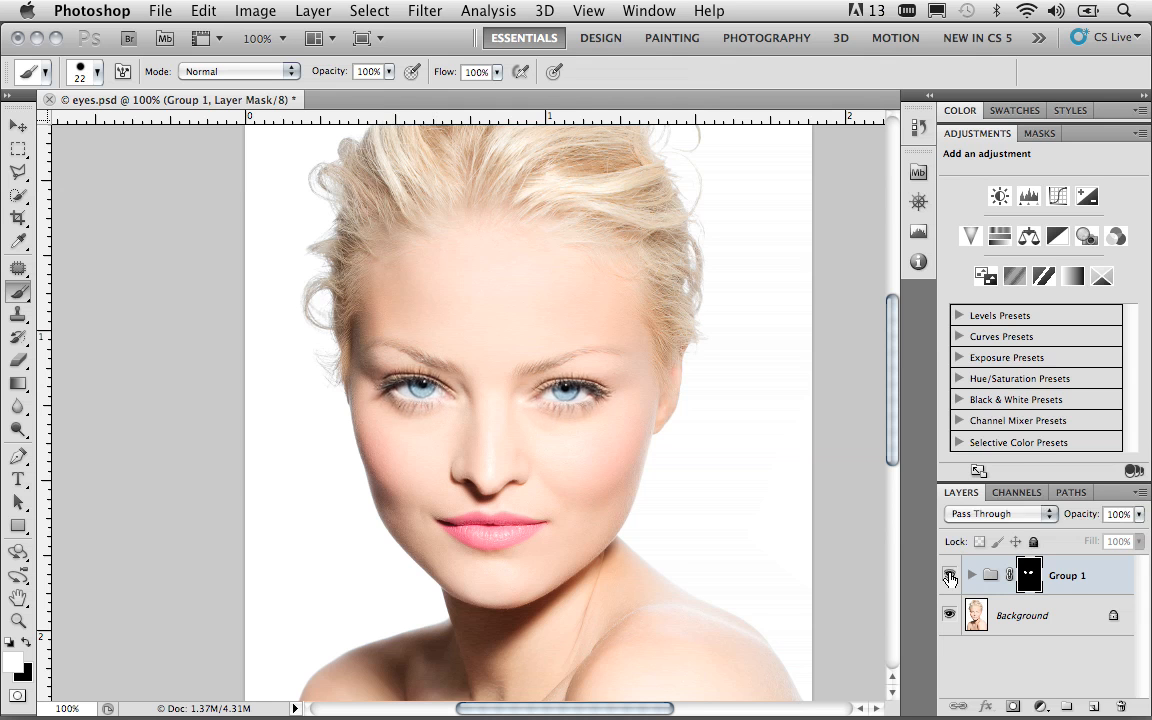
click(949, 576)
click(949, 576)
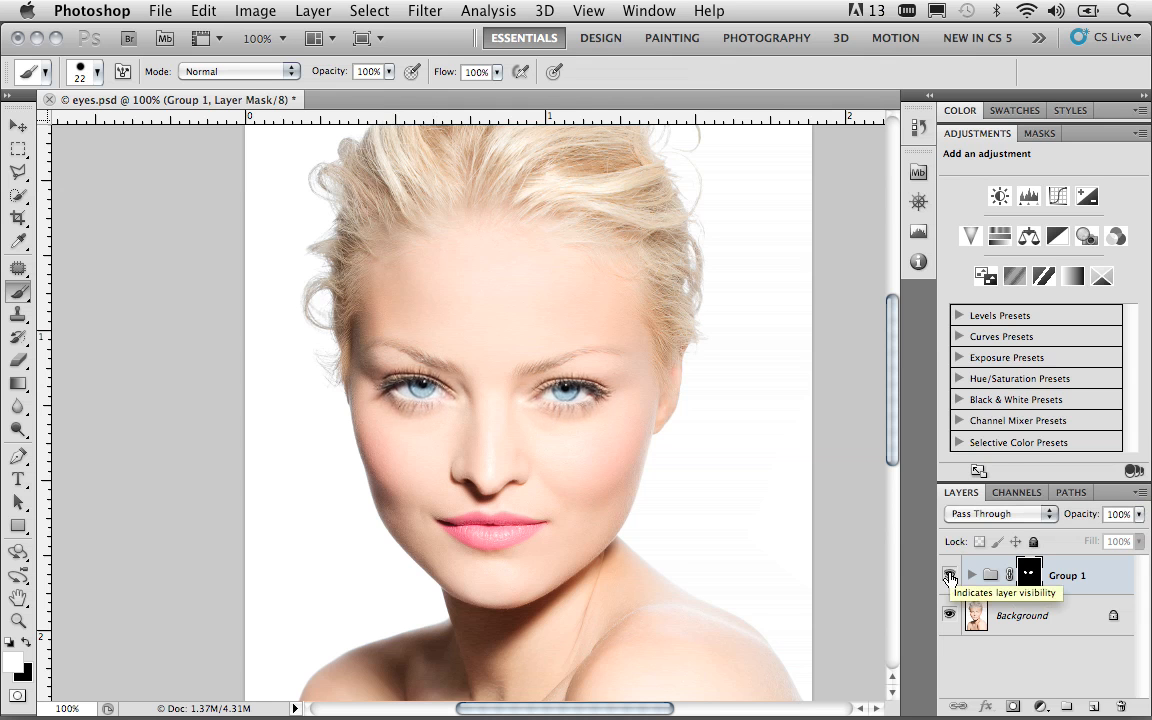
click(949, 576)
click(949, 576)
click(949, 576)
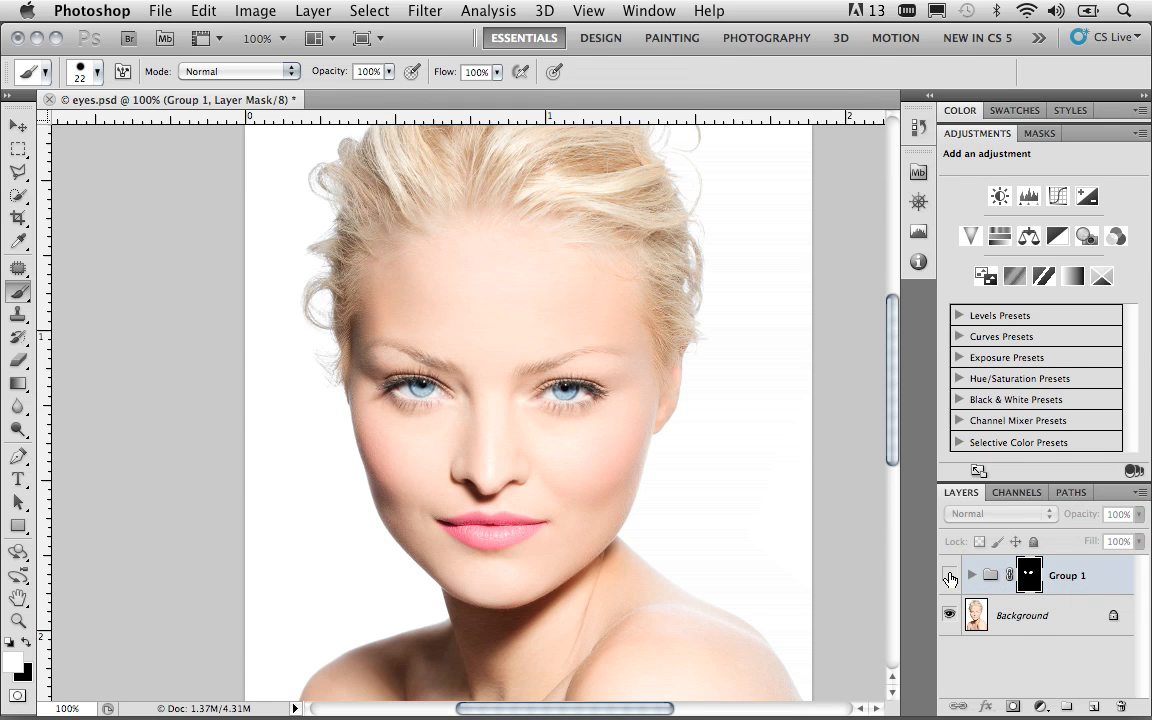
click(949, 576)
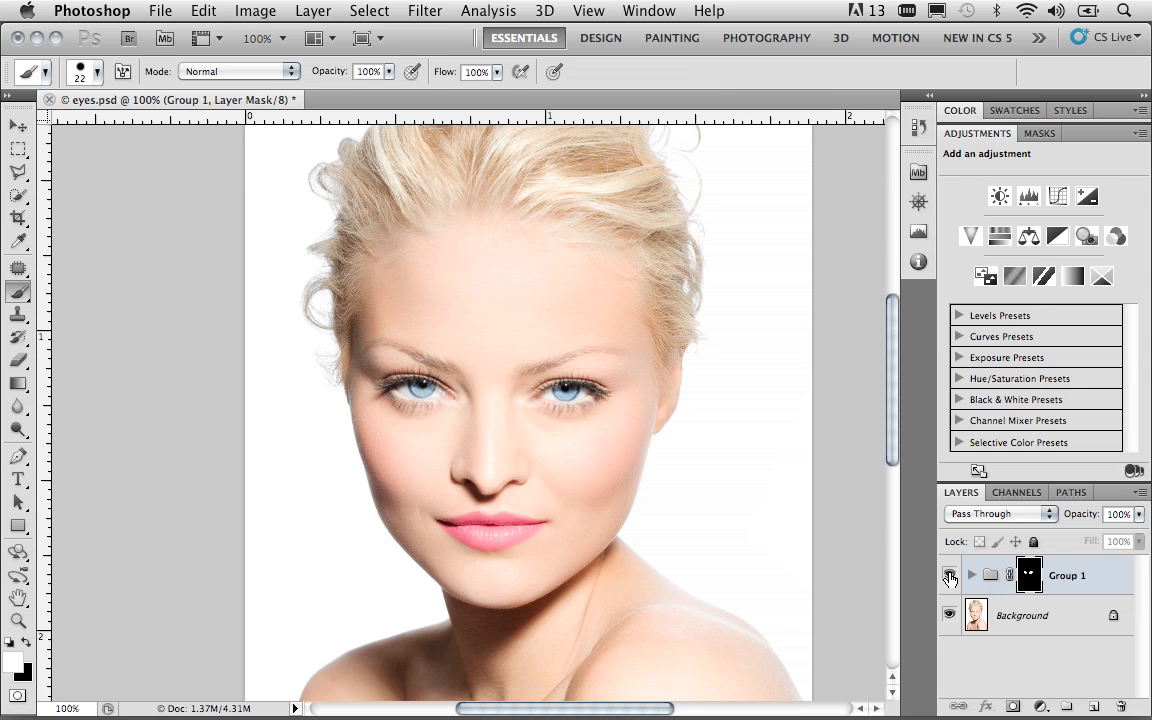
click(949, 577)
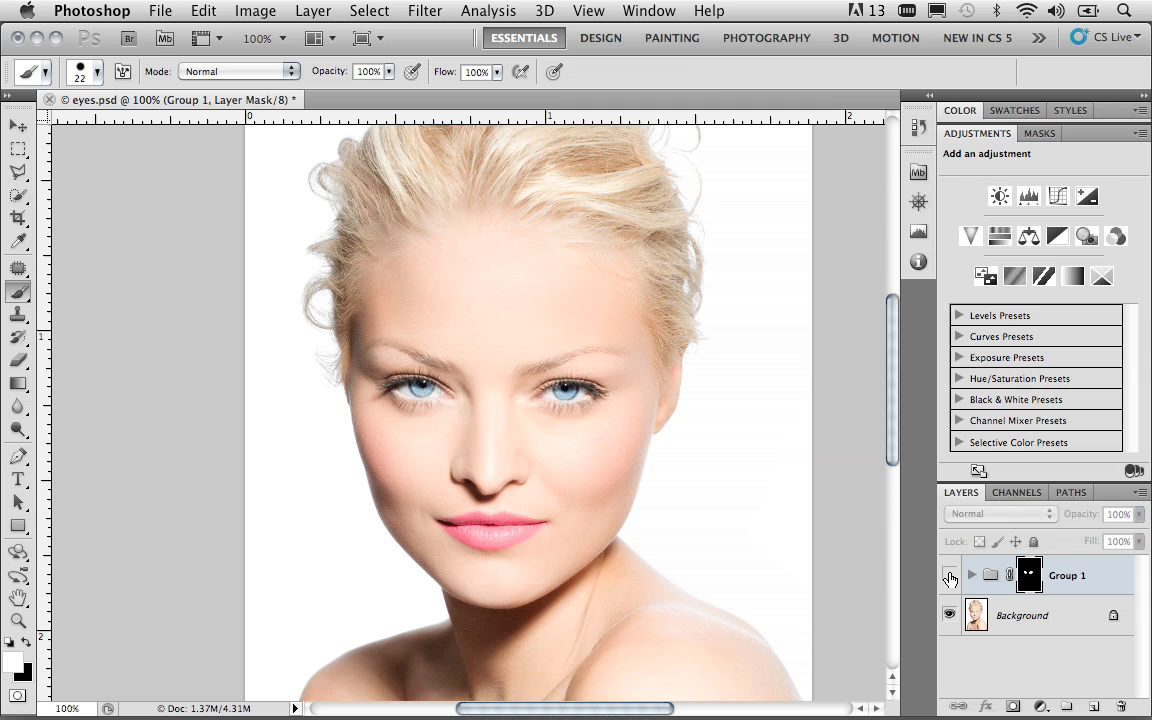
click(949, 577)
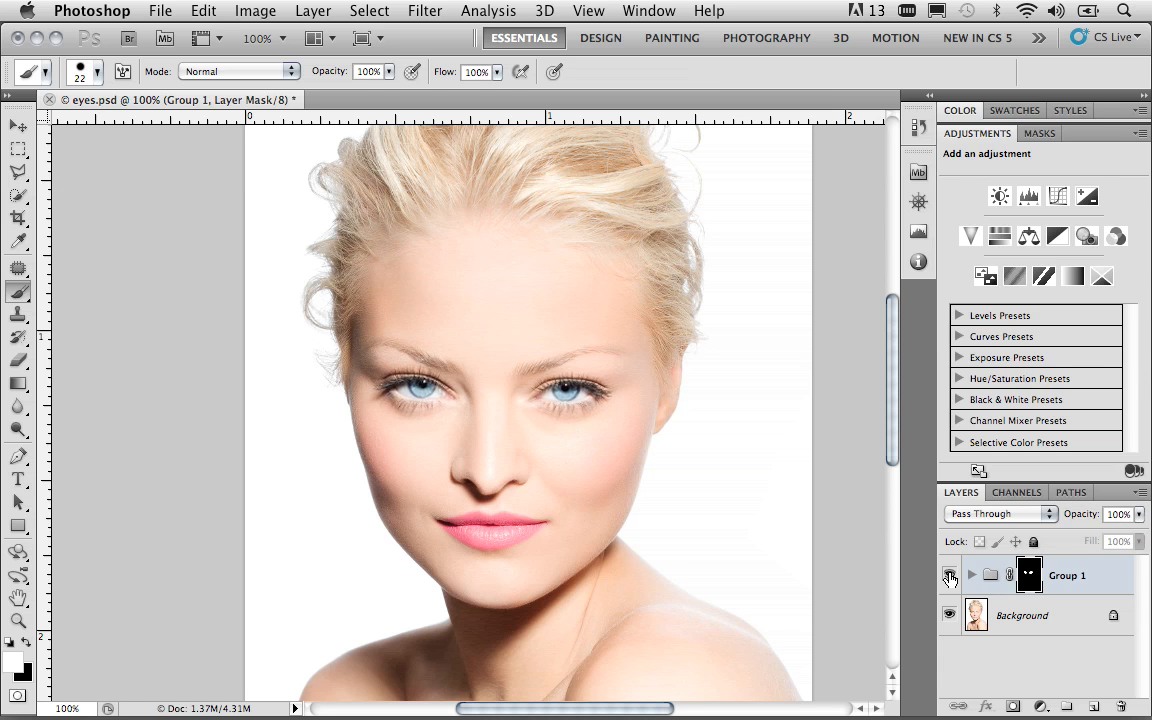
click(949, 577)
click(949, 577)
click(949, 577)
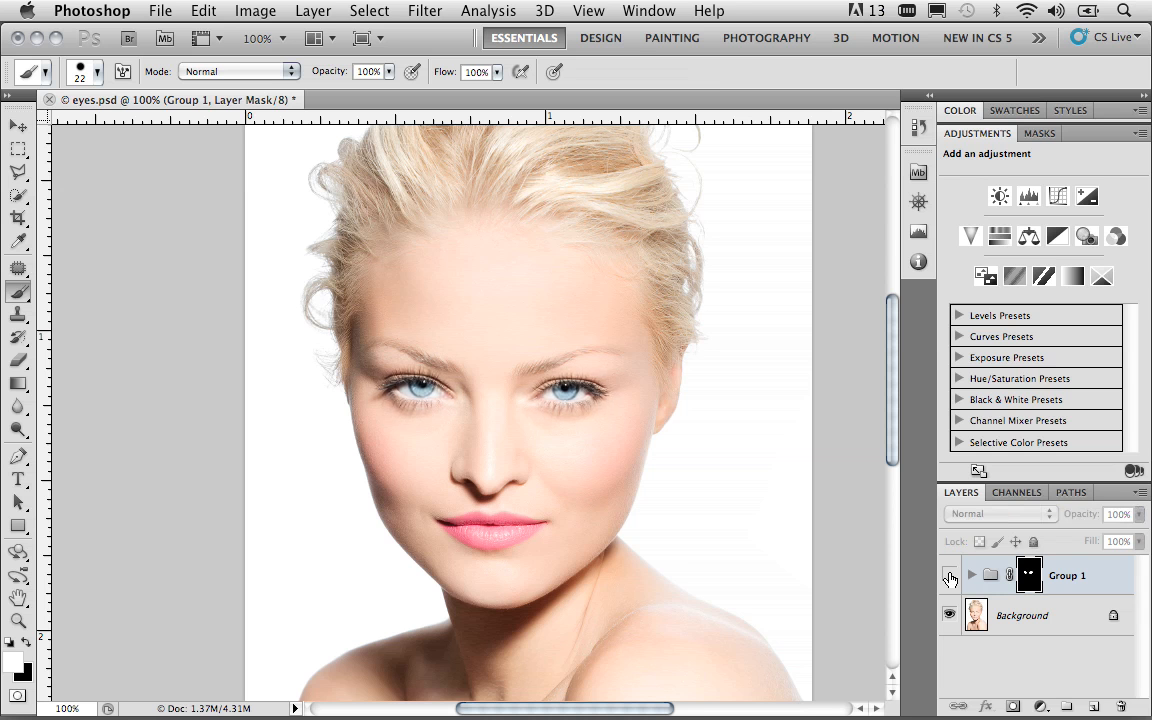
click(949, 577)
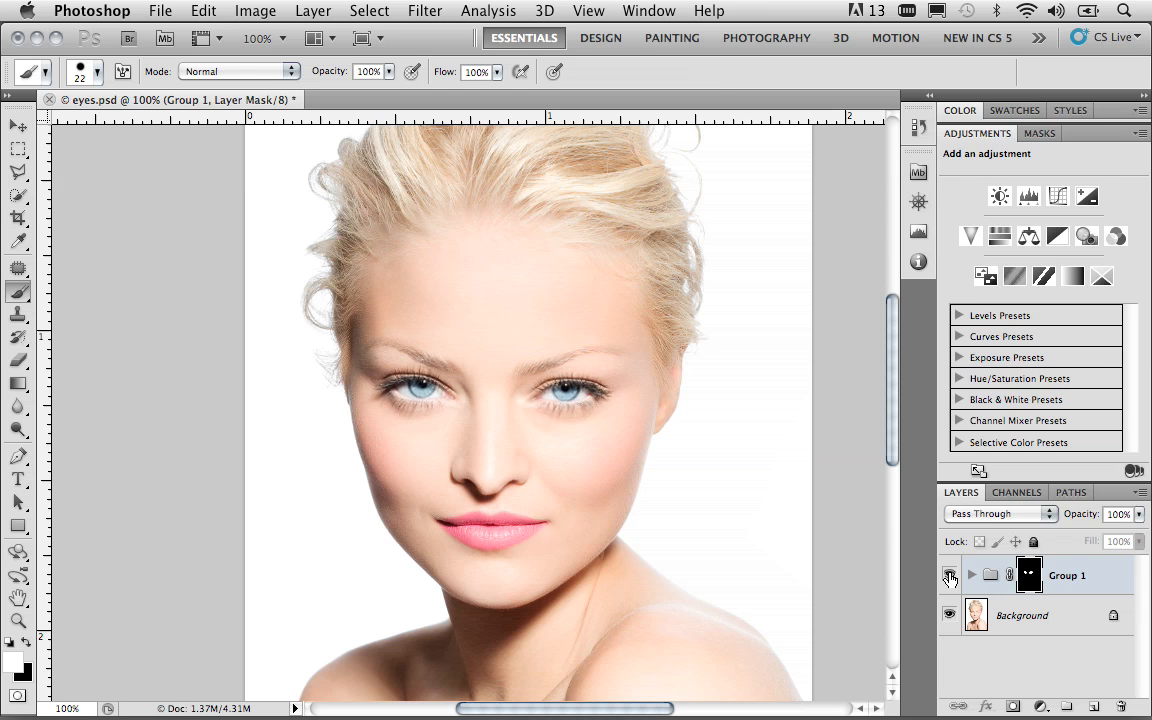